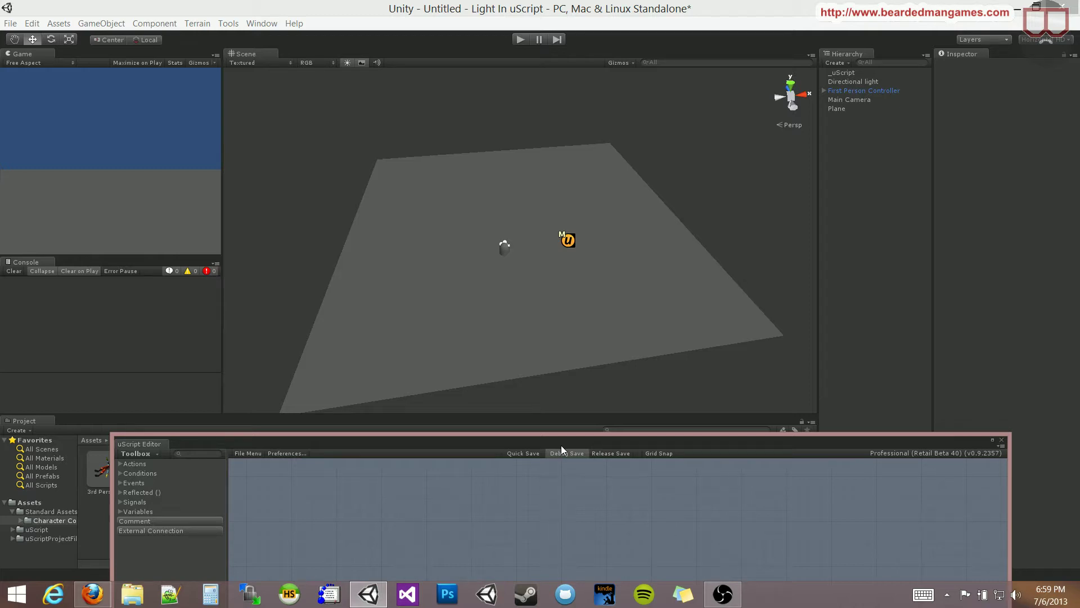
# Select the Plane, frame it up close, and bring up the GameObject menu for a new object
pyautogui.moveTo(593, 292)
pyautogui.keyDown('alt'); pyautogui.mouseDown()
pyautogui.moveTo(610, 267)
pyautogui.moveTo(524, 253)
pyautogui.mouseUp(); pyautogui.keyUp('alt')
pyautogui.click(523, 254)
pyautogui.press('f')
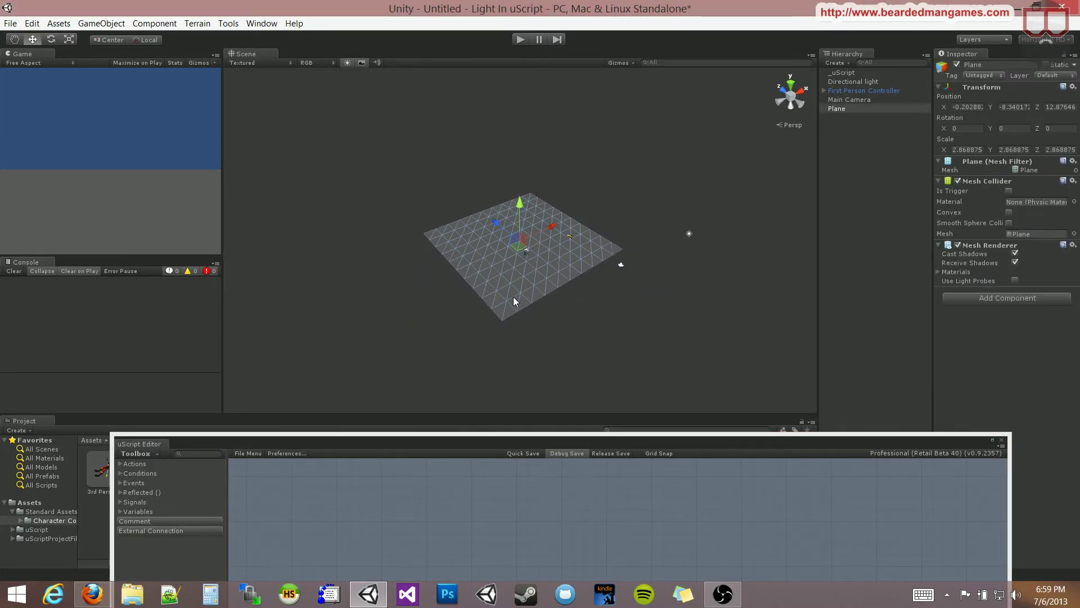
pyautogui.keyDown('alt'); pyautogui.moveTo(514, 302); pyautogui.dragTo(598, 210); pyautogui.keyUp('alt')
pyautogui.scroll(5, 597, 209)
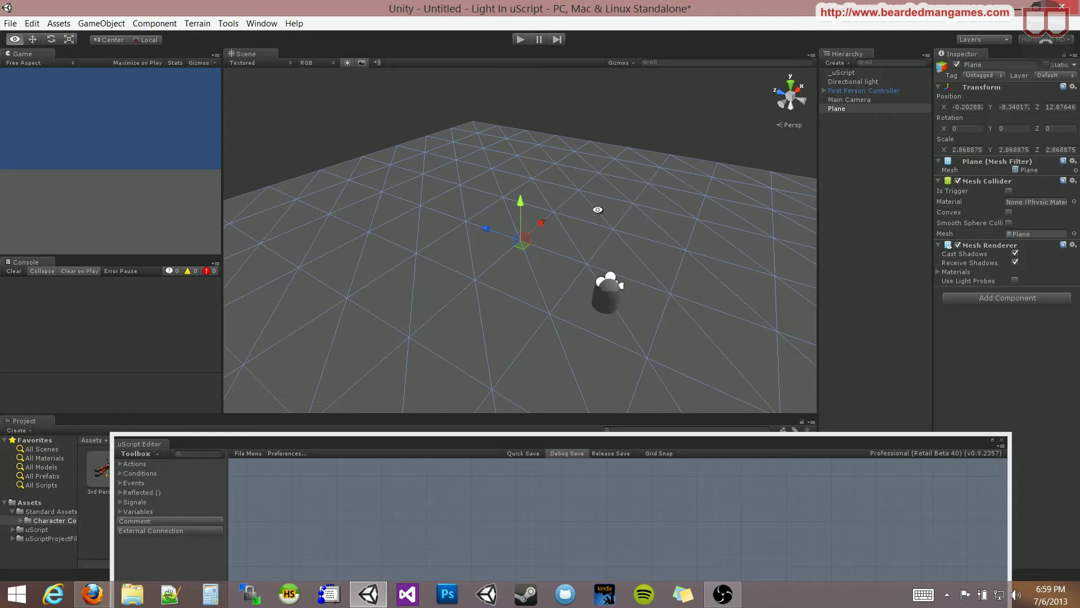
pyautogui.click(154, 22)
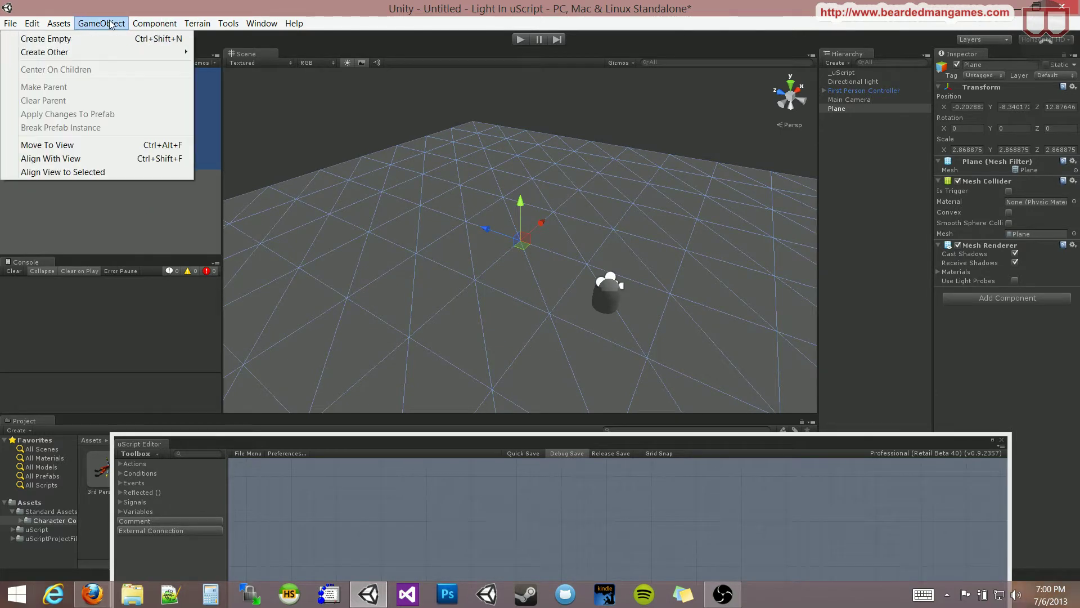
pyautogui.moveTo(45, 53)
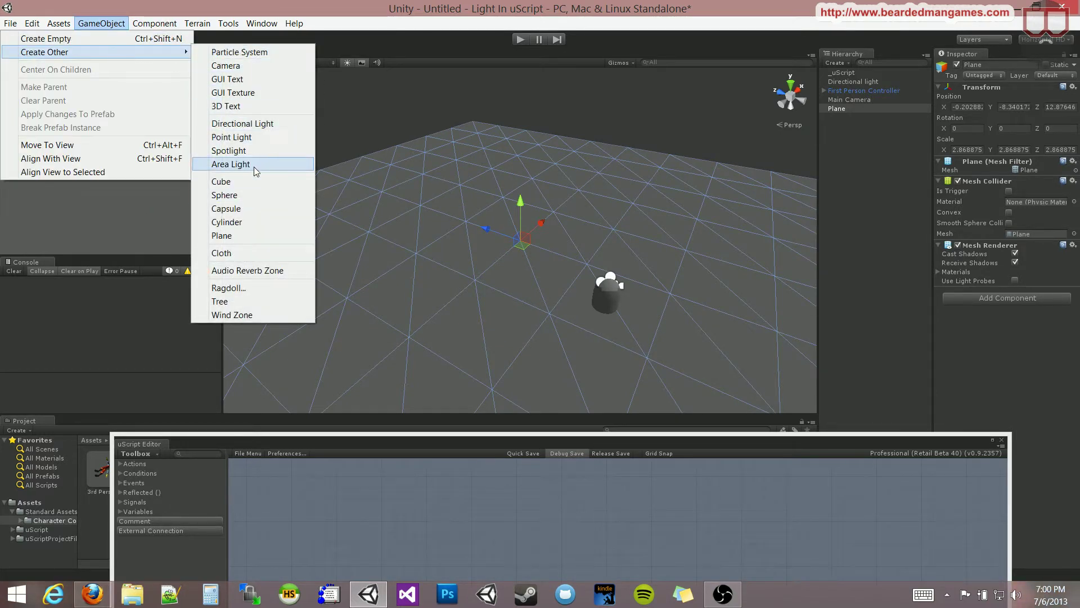
# Create a Point light above the plane and widen its range to about 16
pyautogui.click(245, 138)
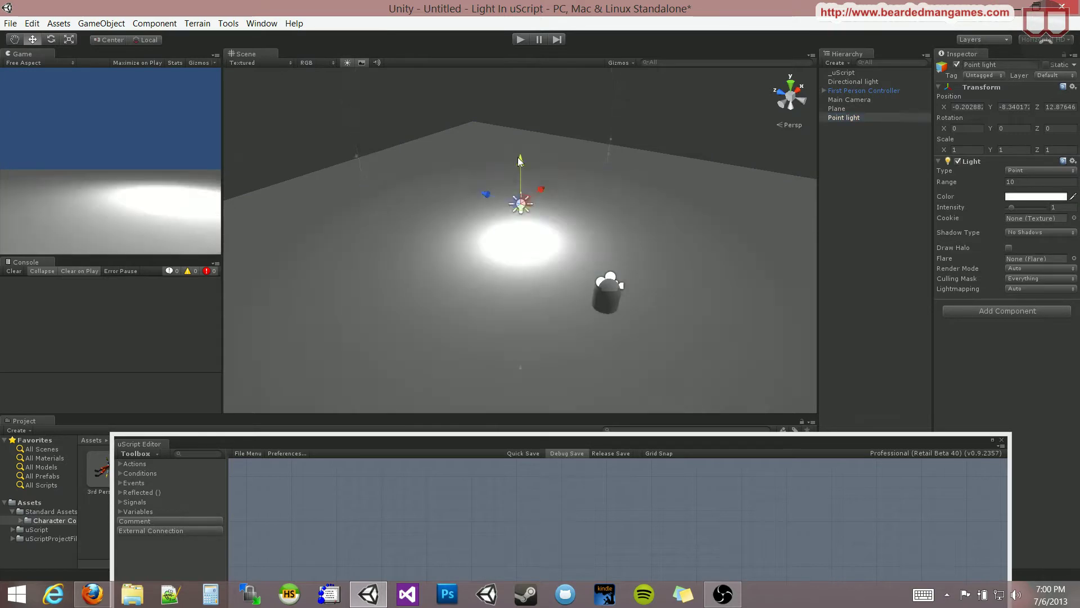
pyautogui.moveTo(518, 201)
pyautogui.mouseDown()
pyautogui.moveTo(500, 137)
pyautogui.moveTo(506, 108)
pyautogui.moveTo(490, 272)
pyautogui.moveTo(522, 230)
pyautogui.mouseUp()
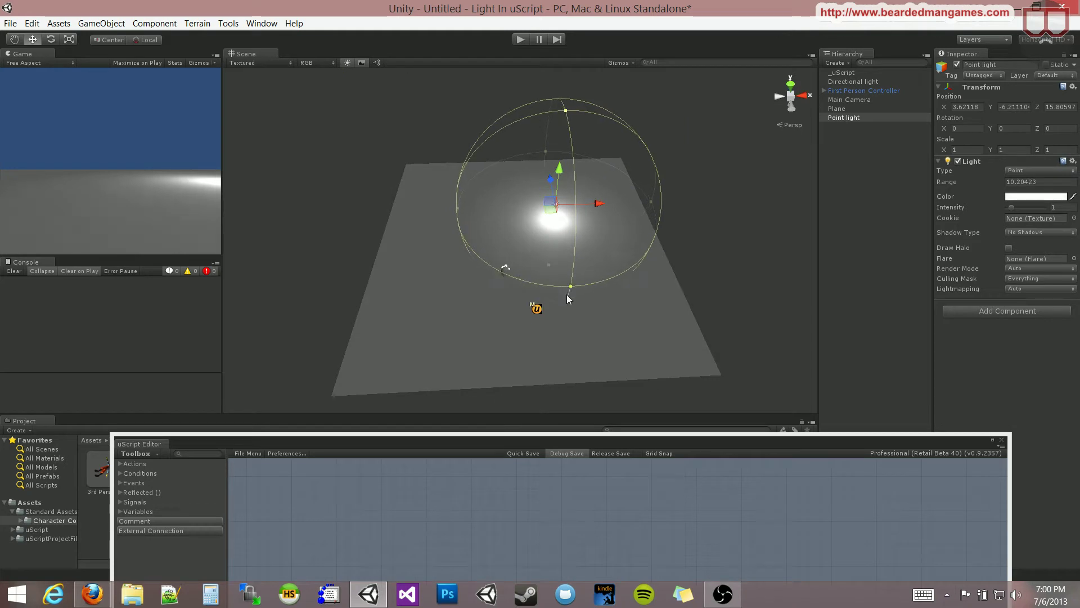
pyautogui.moveTo(571, 285); pyautogui.dragTo(563, 345)
pyautogui.moveTo(561, 262)
pyautogui.keyDown('alt'); pyautogui.mouseDown()
pyautogui.moveTo(530, 197)
pyautogui.moveTo(518, 272)
pyautogui.mouseUp(); pyautogui.keyUp('alt')
pyautogui.keyDown('alt'); pyautogui.moveTo(431, 264); pyautogui.dragTo(484, 273); pyautogui.keyUp('alt')
pyautogui.scroll(3, 514, 273)
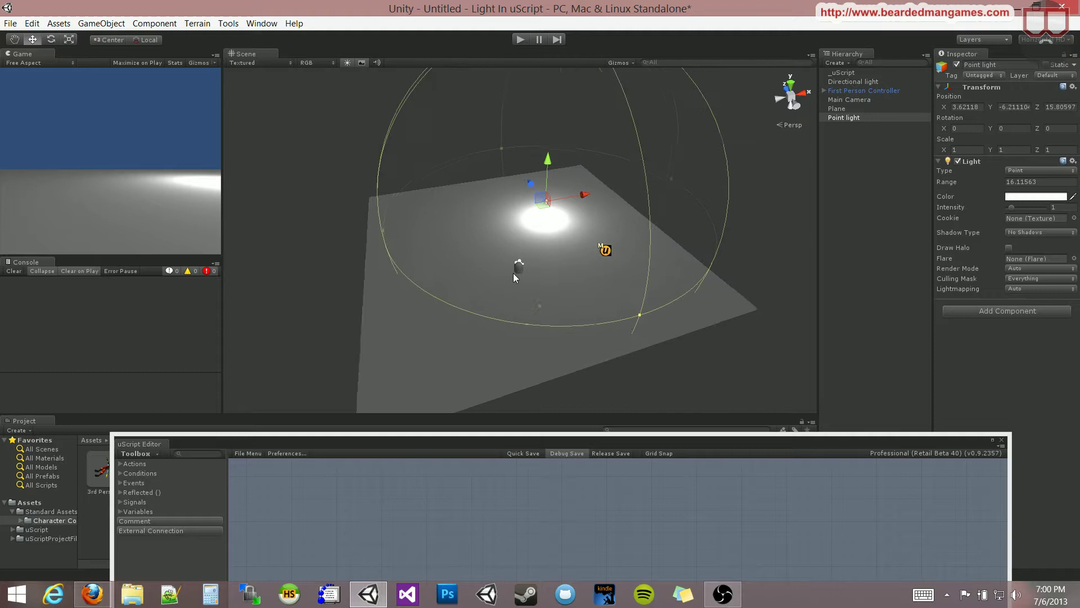
# Move the First Person Controller away from the light and switch the Point light off
pyautogui.click(516, 283)
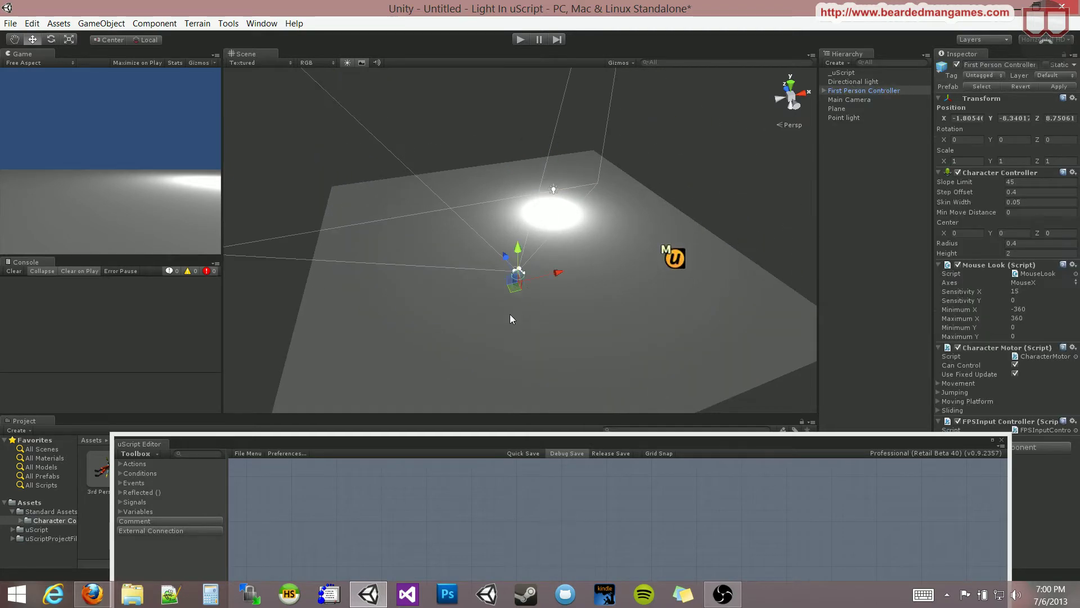
pyautogui.moveTo(507, 285); pyautogui.dragTo(463, 348)
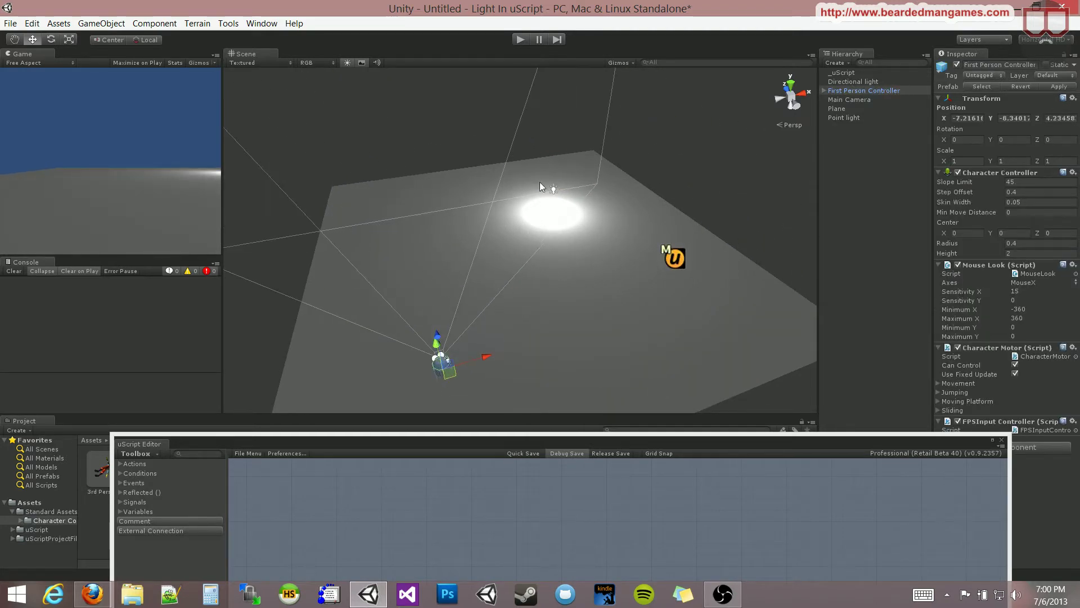
pyautogui.click(553, 188)
pyautogui.click(958, 161)
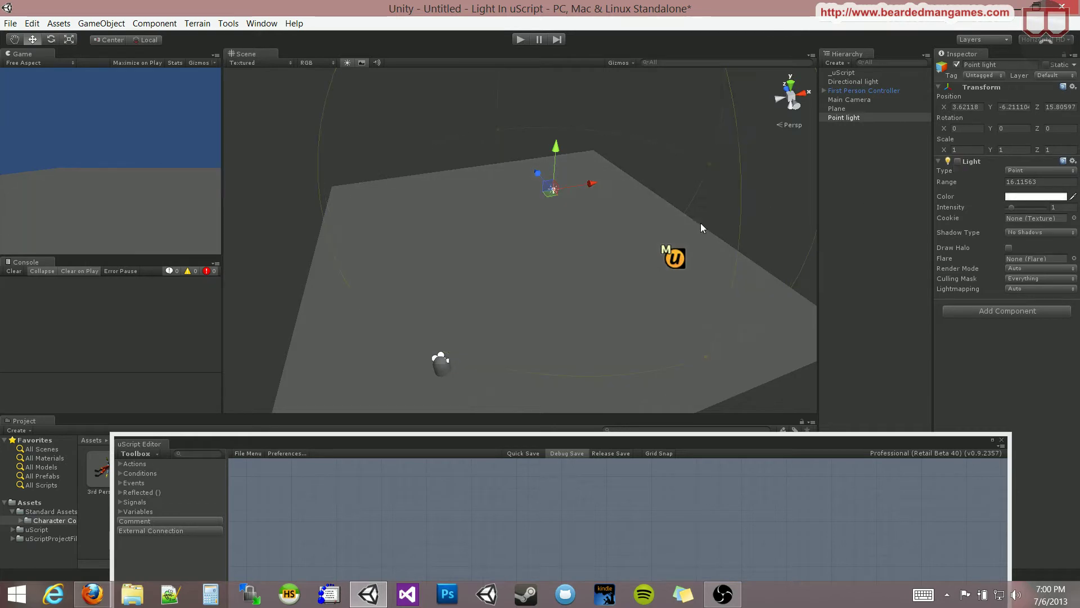
pyautogui.keyDown('alt'); pyautogui.moveTo(743, 211); pyautogui.dragTo(650, 166); pyautogui.keyUp('alt')
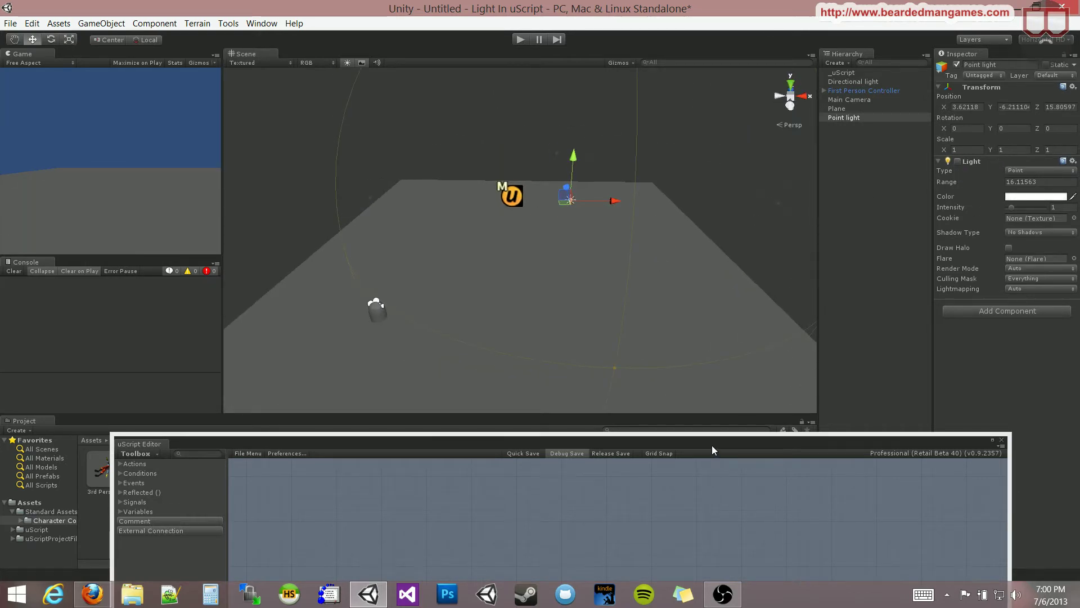
# Place the Point light as a GameObject variable node in the uScript graph
pyautogui.moveTo(711, 445)
pyautogui.mouseDown()
pyautogui.moveTo(659, 258)
pyautogui.moveTo(642, 122)
pyautogui.mouseUp()
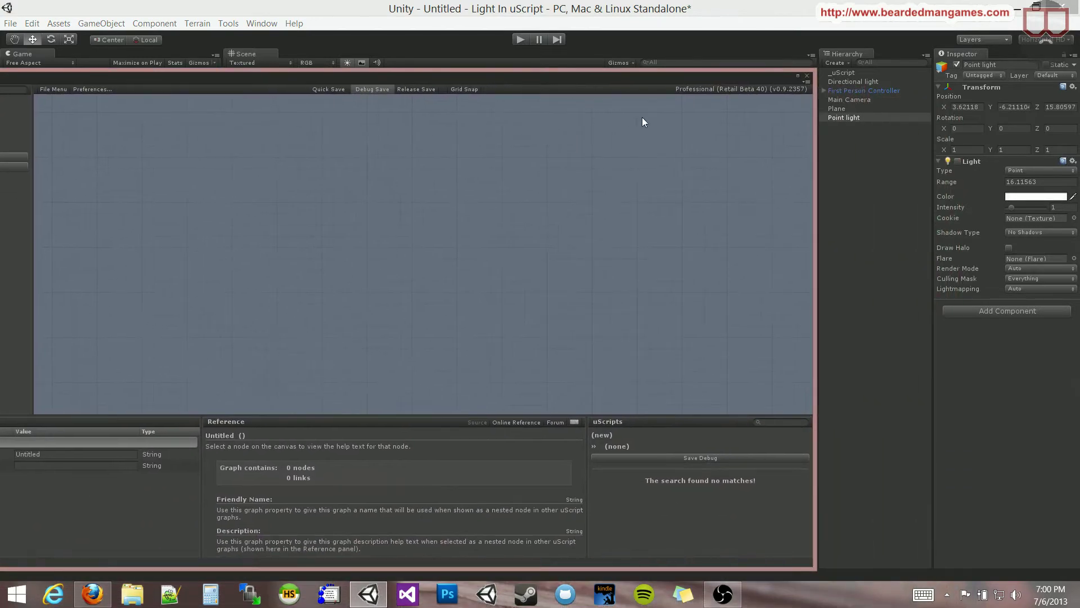
pyautogui.click(843, 117)
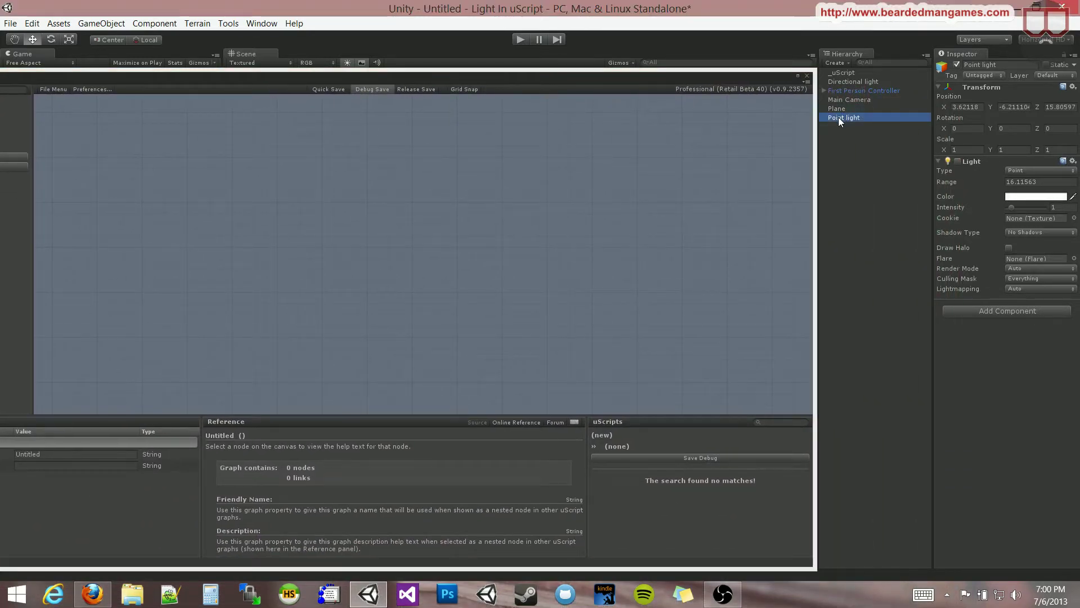
pyautogui.moveTo(838, 118); pyautogui.dragTo(541, 201)
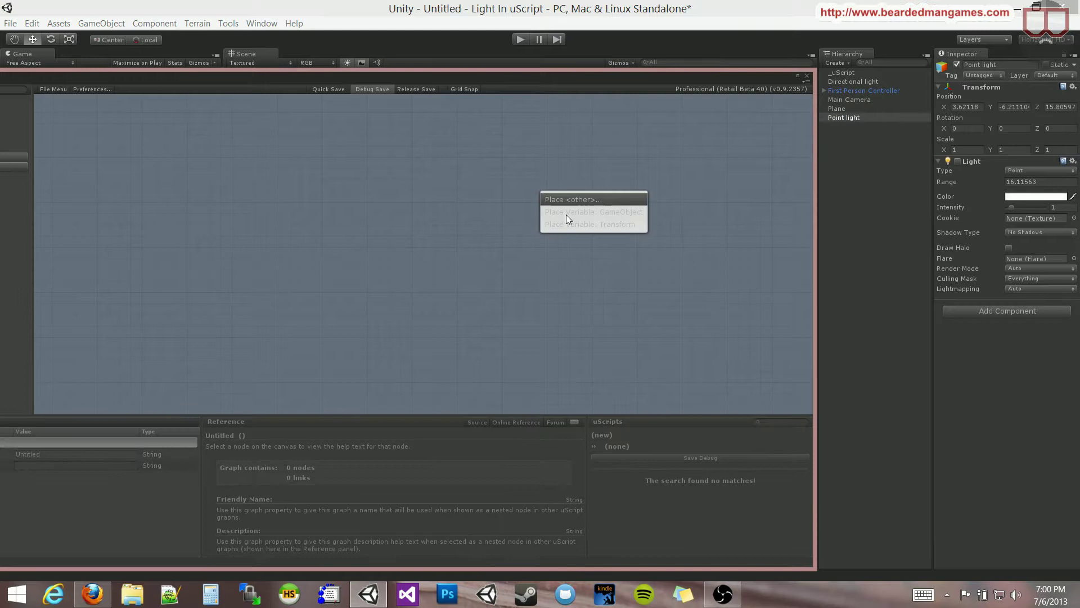
pyautogui.click(569, 202)
pyautogui.moveTo(446, 76)
pyautogui.mouseDown()
pyautogui.moveTo(689, 269)
pyautogui.moveTo(718, 371)
pyautogui.mouseUp()
# Raise the First Person Controller slightly and add it to the uScript graph as a node
pyautogui.click(374, 314)
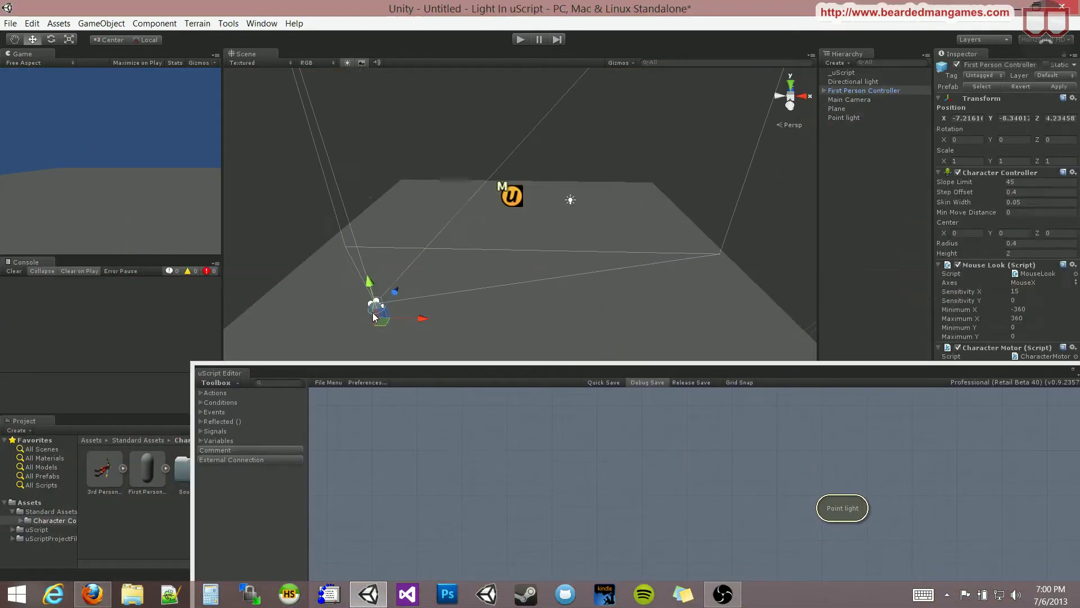
pyautogui.moveTo(370, 291); pyautogui.dragTo(362, 272)
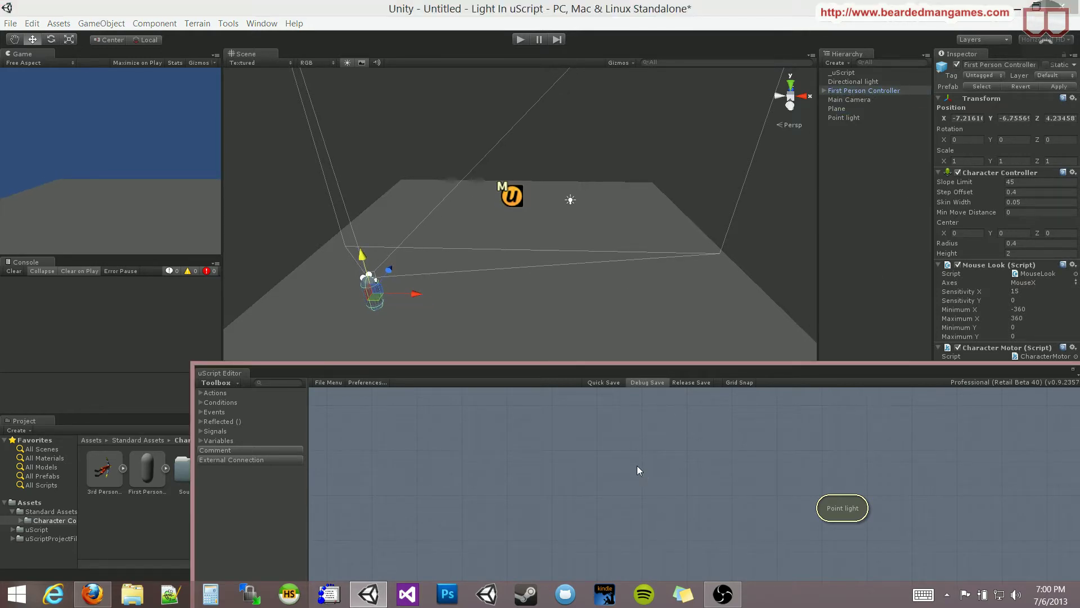
pyautogui.moveTo(847, 91); pyautogui.dragTo(637, 465)
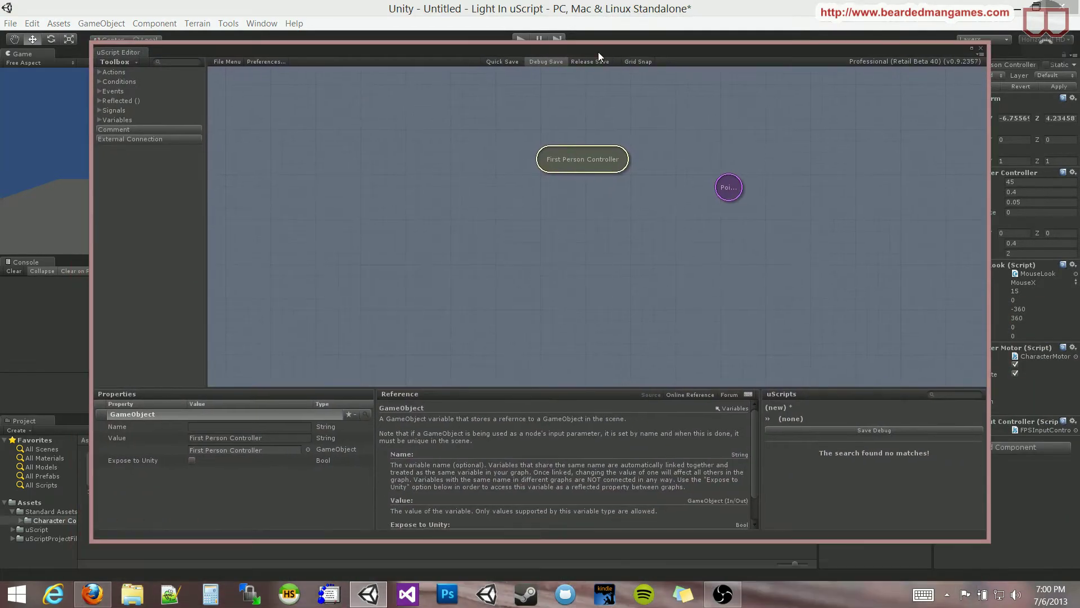
# Arrange the First Person Controller and Point light nodes side by side on the canvas
pyautogui.moveTo(700, 374); pyautogui.dragTo(602, 68)
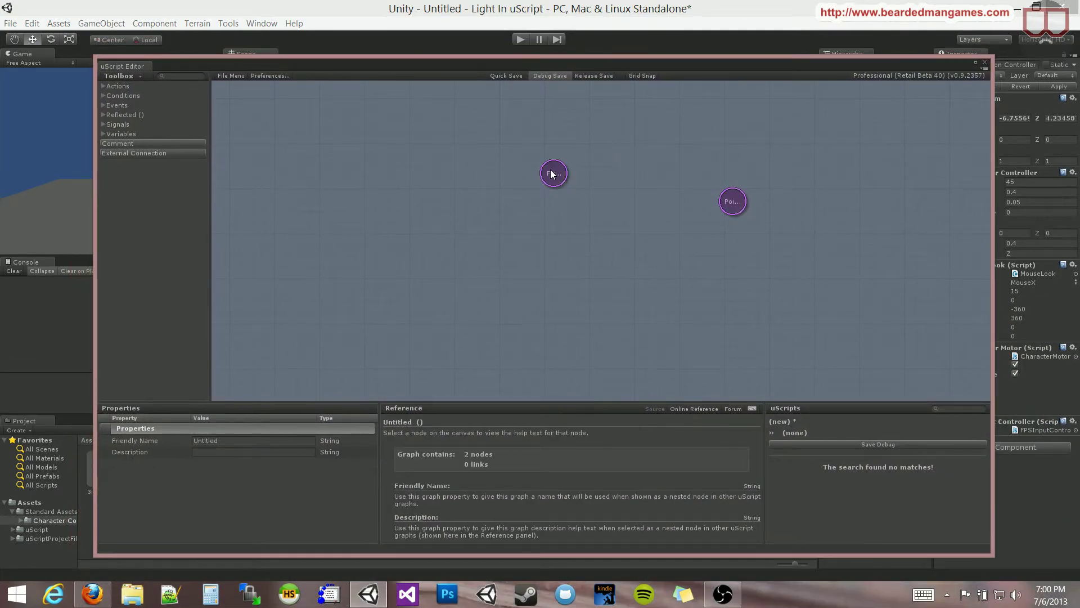
pyautogui.moveTo(551, 174); pyautogui.dragTo(493, 269)
pyautogui.moveTo(737, 206); pyautogui.dragTo(637, 277)
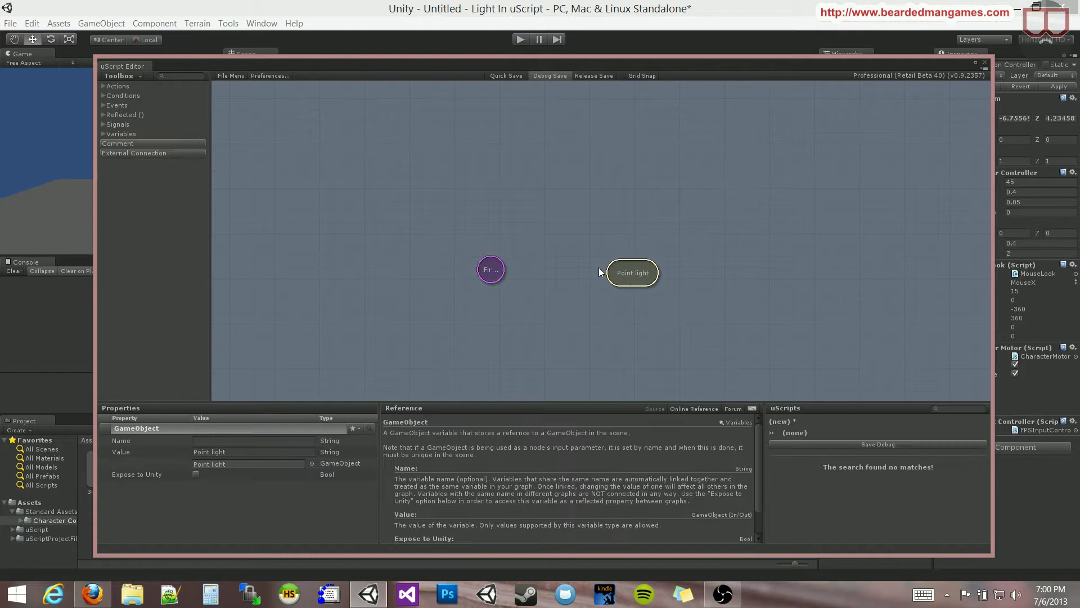
pyautogui.click(462, 209)
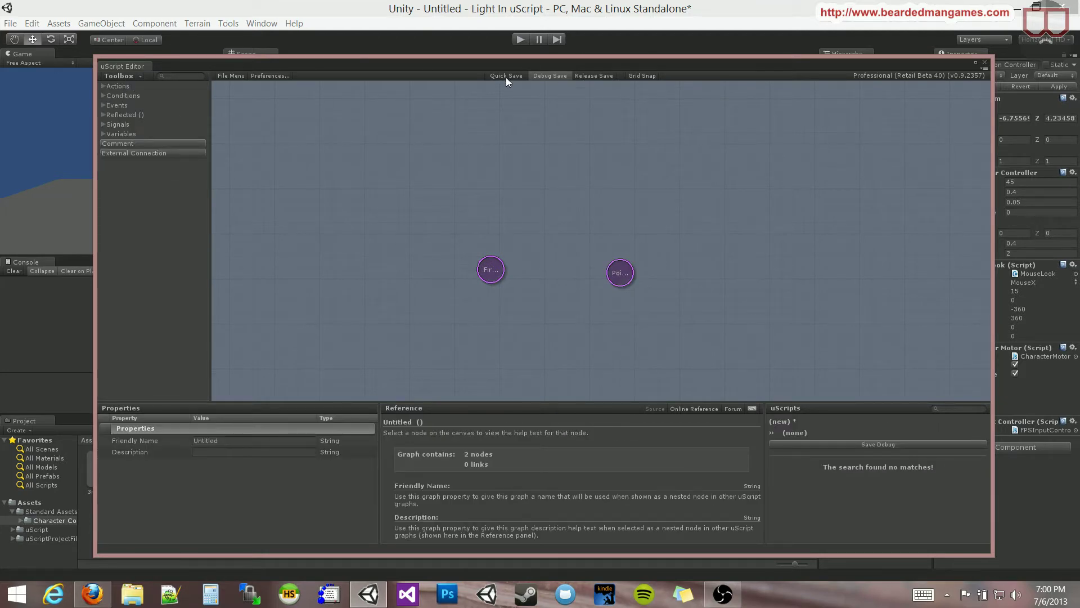
pyautogui.moveTo(606, 66); pyautogui.dragTo(598, 429)
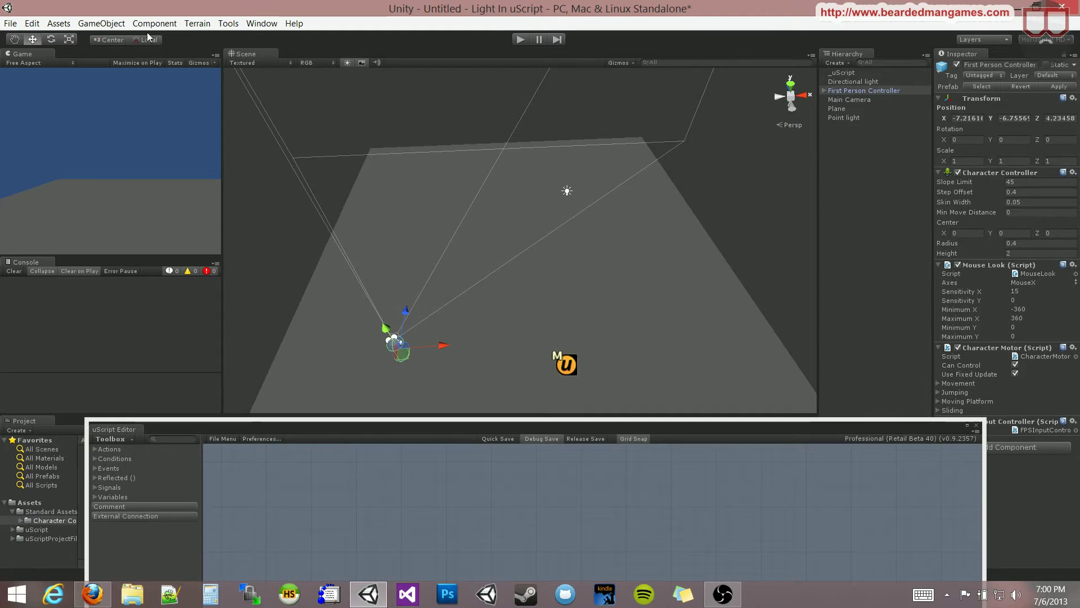
# Add a Sphere Collider component to the Point light
pyautogui.click(101, 25)
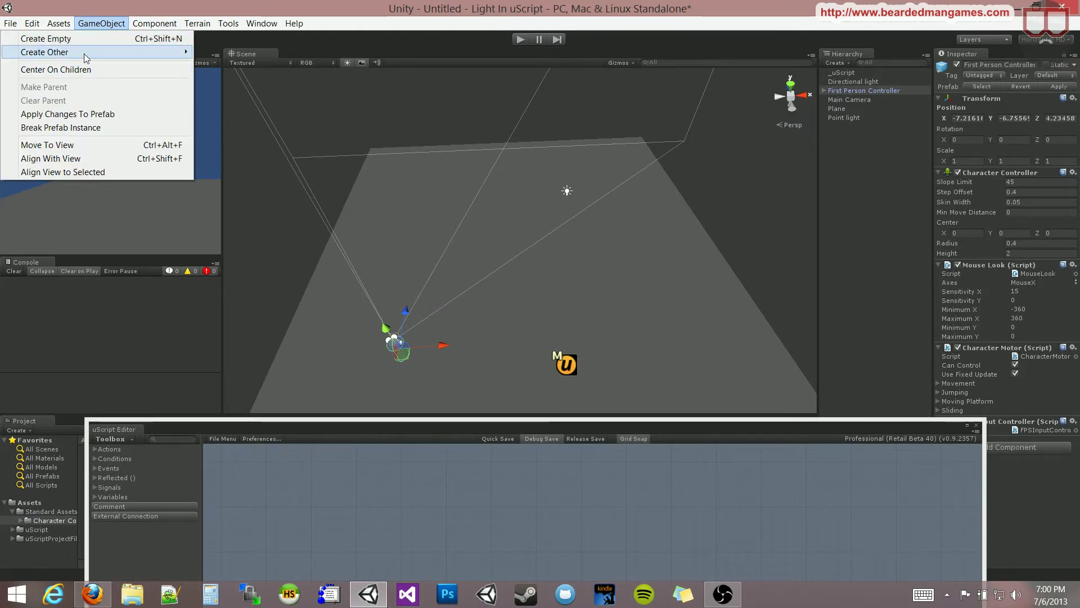
pyautogui.moveTo(51, 53)
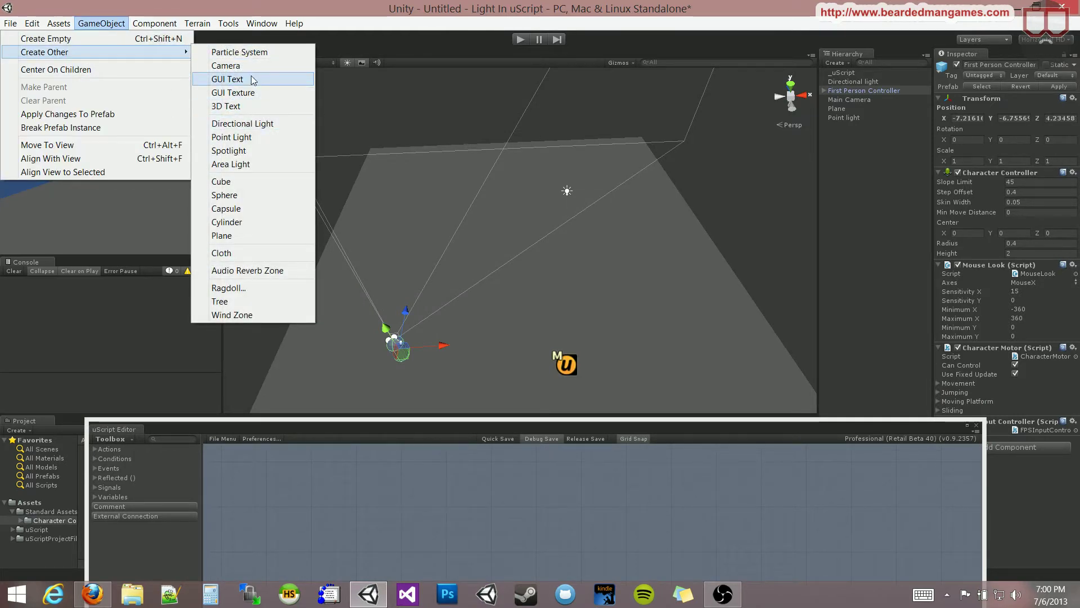
pyautogui.click(728, 209)
pyautogui.click(537, 180)
pyautogui.keyDown('alt'); pyautogui.moveTo(562, 252); pyautogui.dragTo(629, 163); pyautogui.keyUp('alt')
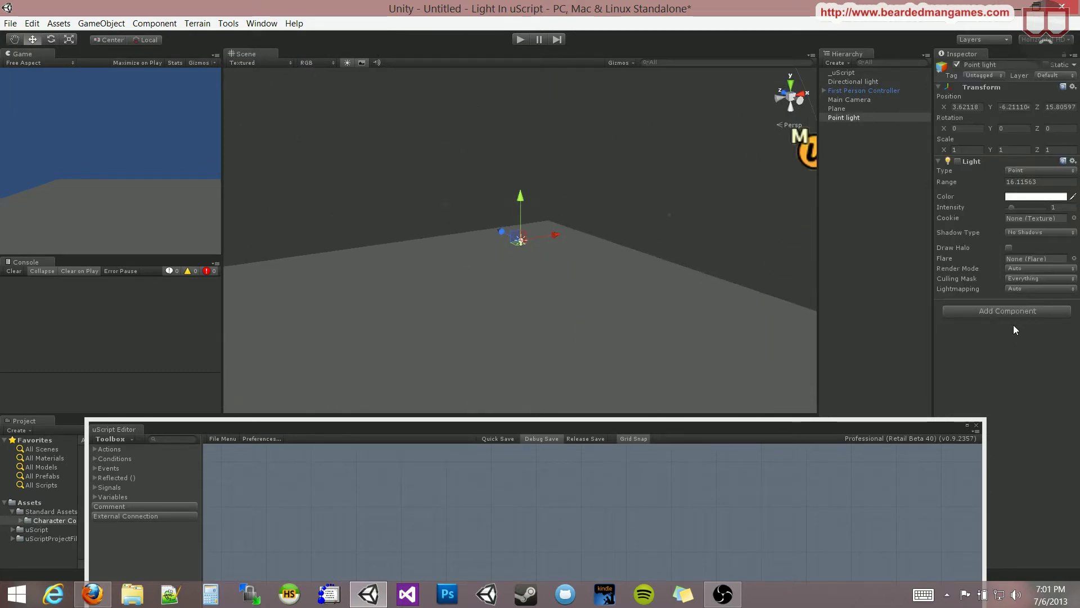
pyautogui.click(1006, 312)
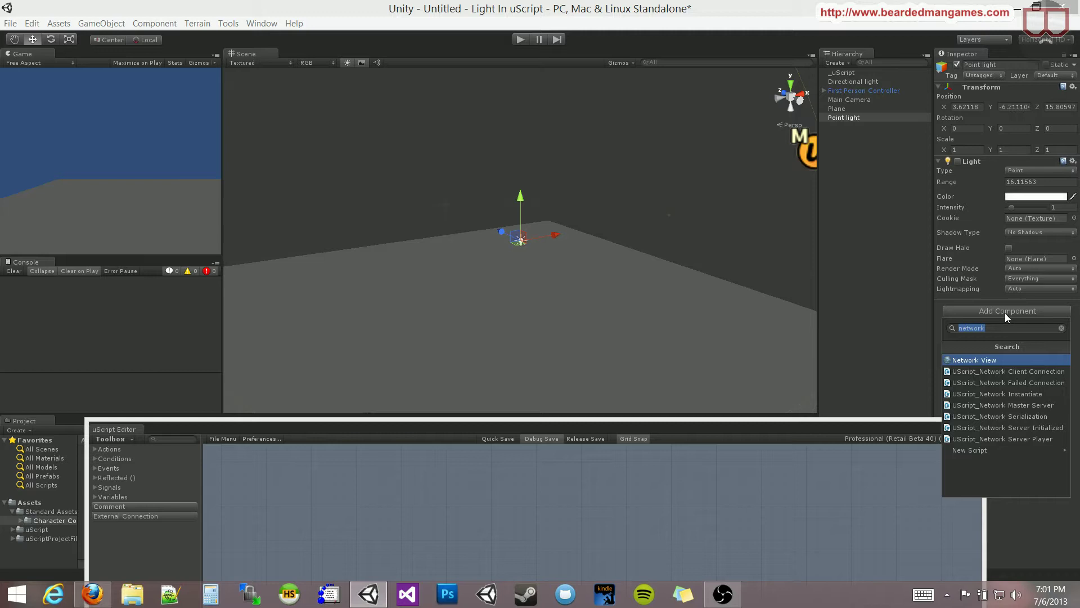
pyautogui.write('spwh')
pyautogui.press('BackSpace')
pyautogui.press('BackSpace')
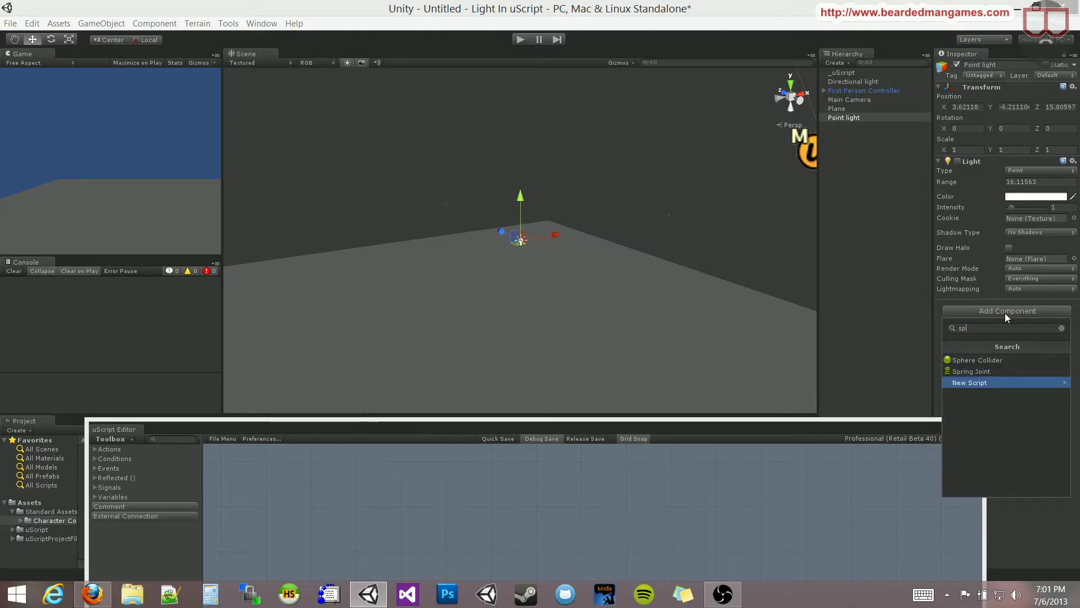
pyautogui.write('h')
pyautogui.press('Return')
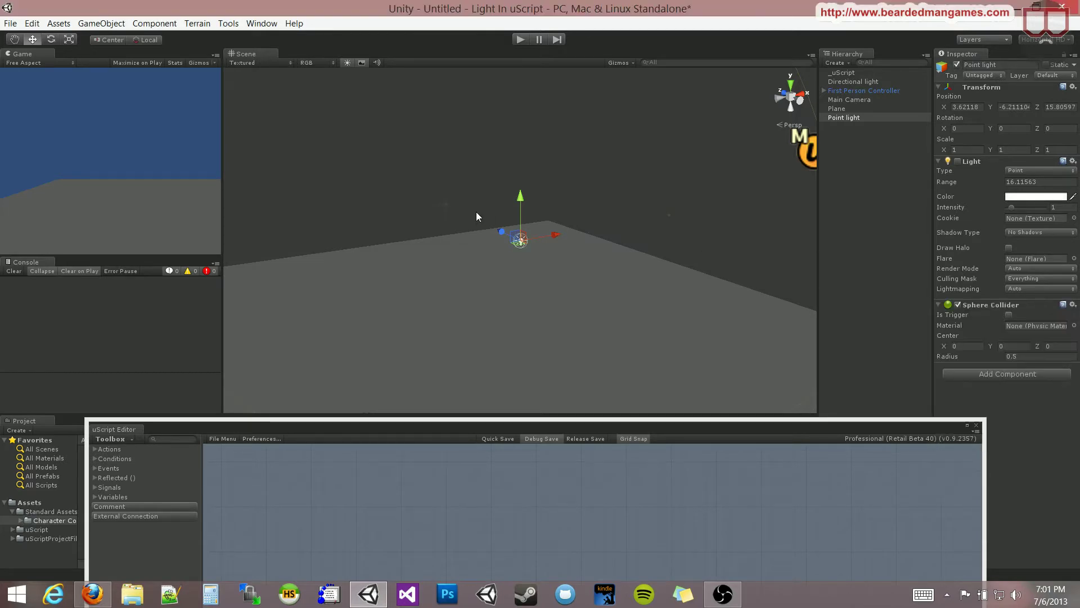
# Make the sphere collider a trigger and set its radius to 12.19 to cover the floor
pyautogui.click(1010, 314)
pyautogui.moveTo(961, 354); pyautogui.dragTo(173, 376)
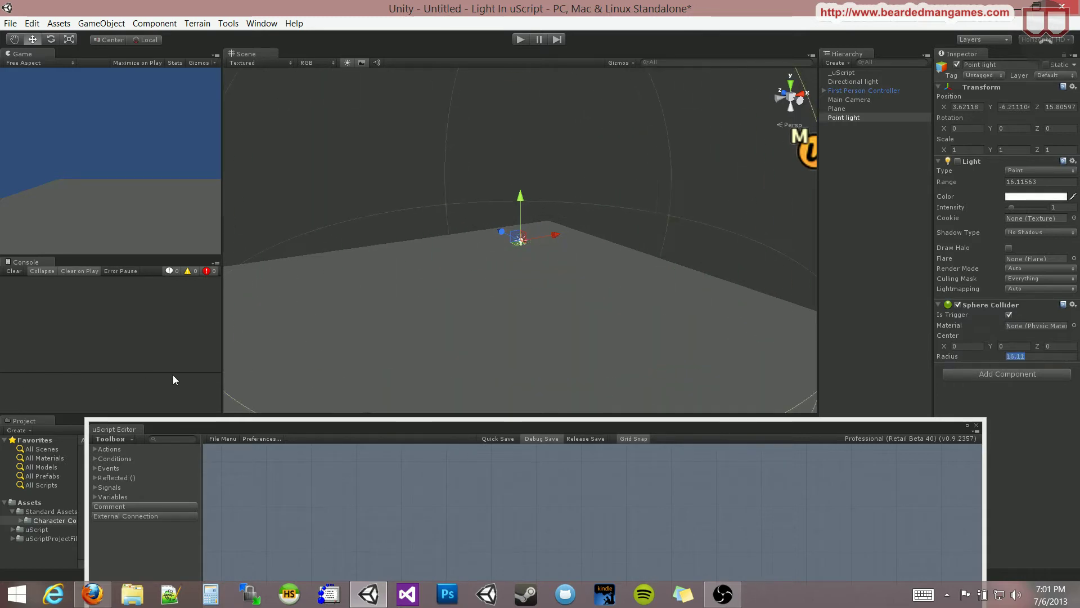
pyautogui.keyDown('alt'); pyautogui.moveTo(322, 261); pyautogui.dragTo(470, 295); pyautogui.keyUp('alt')
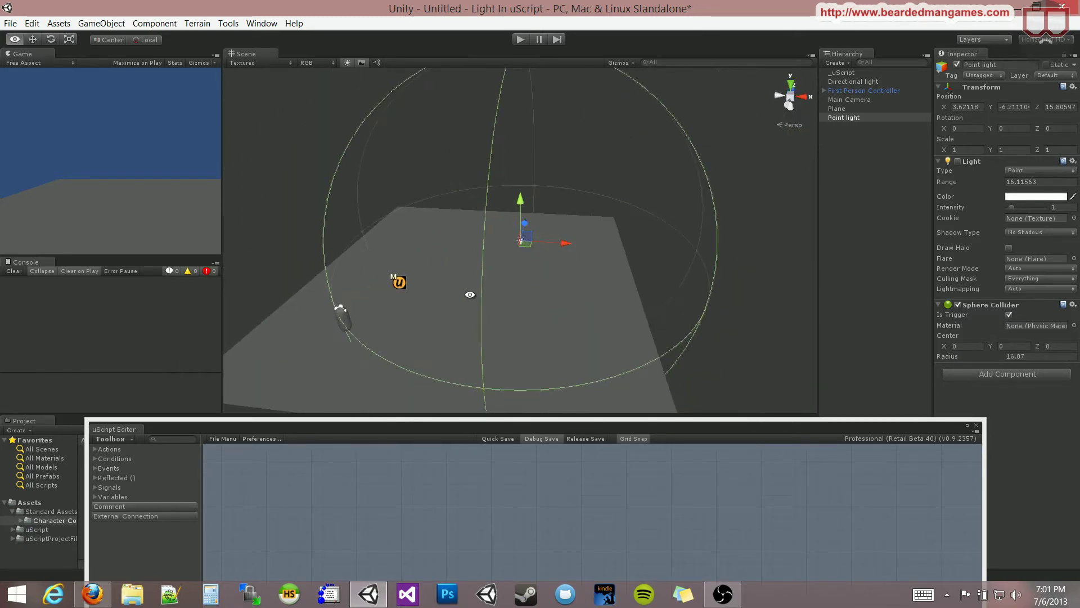
pyautogui.moveTo(970, 362); pyautogui.dragTo(876, 372)
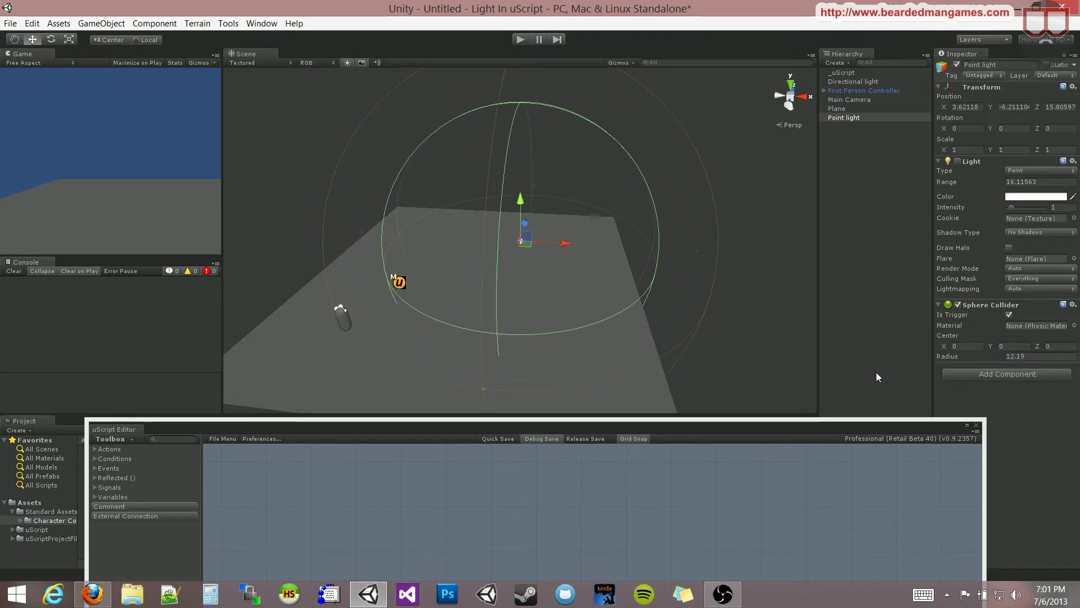
pyautogui.moveTo(524, 386)
pyautogui.keyDown('alt'); pyautogui.mouseDown()
pyautogui.moveTo(570, 304)
pyautogui.moveTo(458, 329)
pyautogui.moveTo(404, 301)
pyautogui.mouseUp(); pyautogui.keyUp('alt')
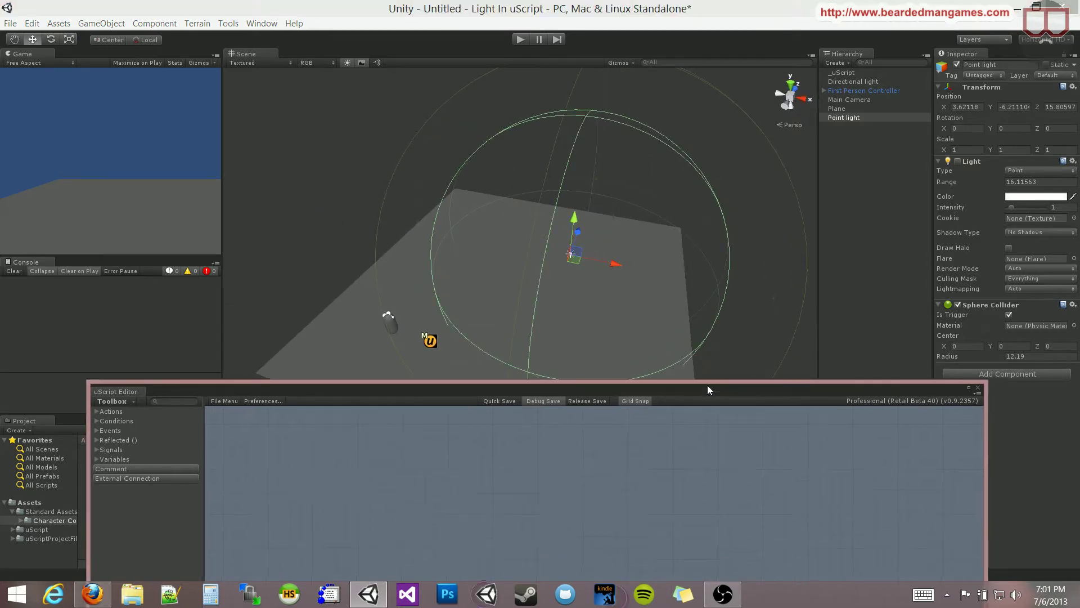
# Search the Toolbox for 'trigger' and add a Trigger Events node to the graph
pyautogui.moveTo(706, 431); pyautogui.dragTo(700, 362)
pyautogui.moveTo(552, 362); pyautogui.dragTo(560, 64)
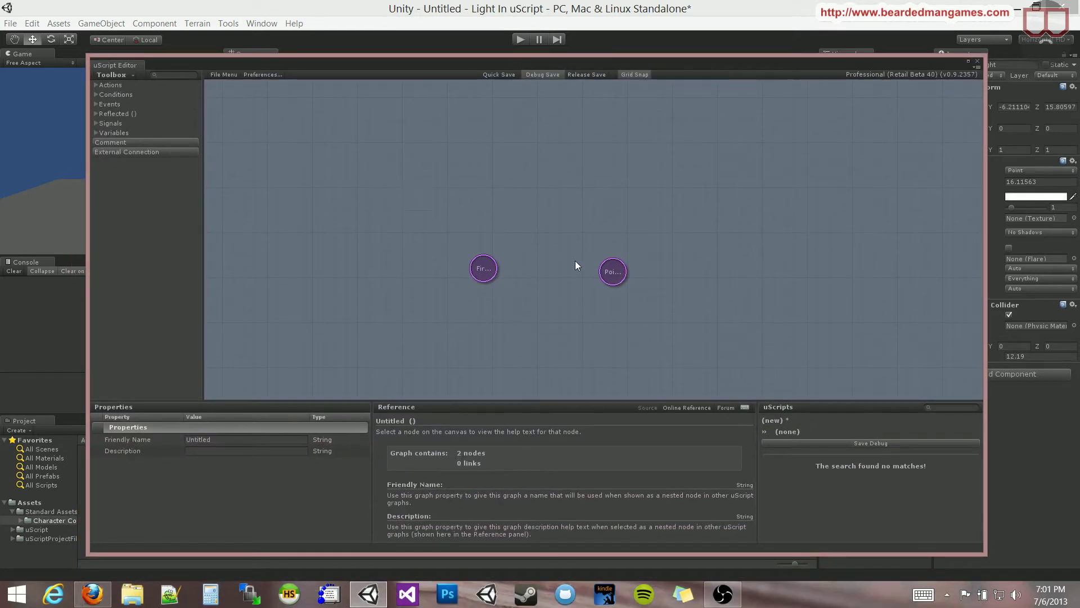
pyautogui.click(613, 271)
pyautogui.click(592, 246)
pyautogui.click(180, 76)
pyautogui.write('trigger')
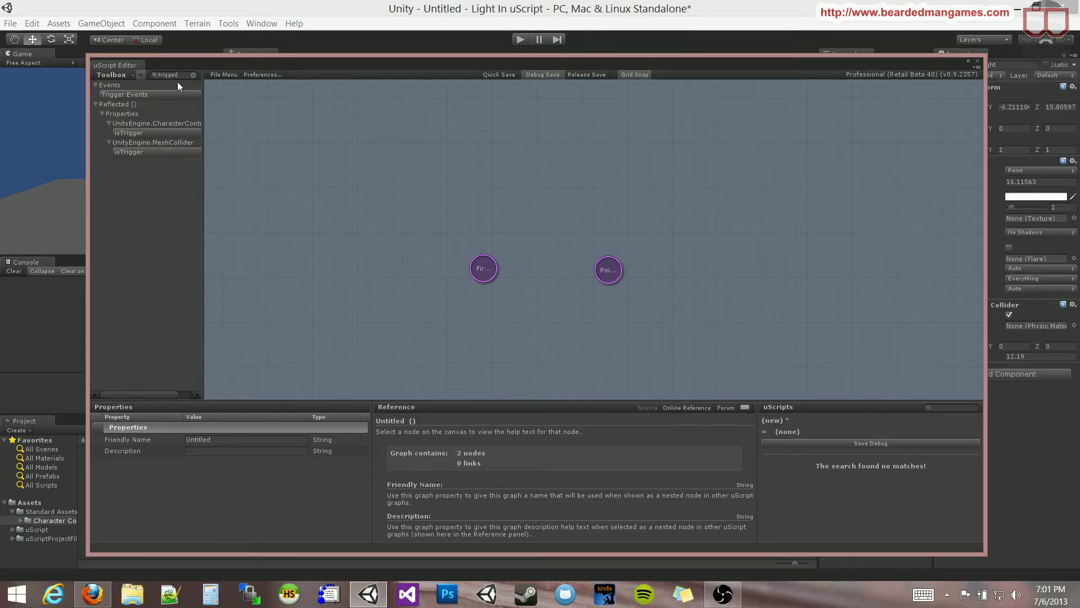
pyautogui.click(150, 94)
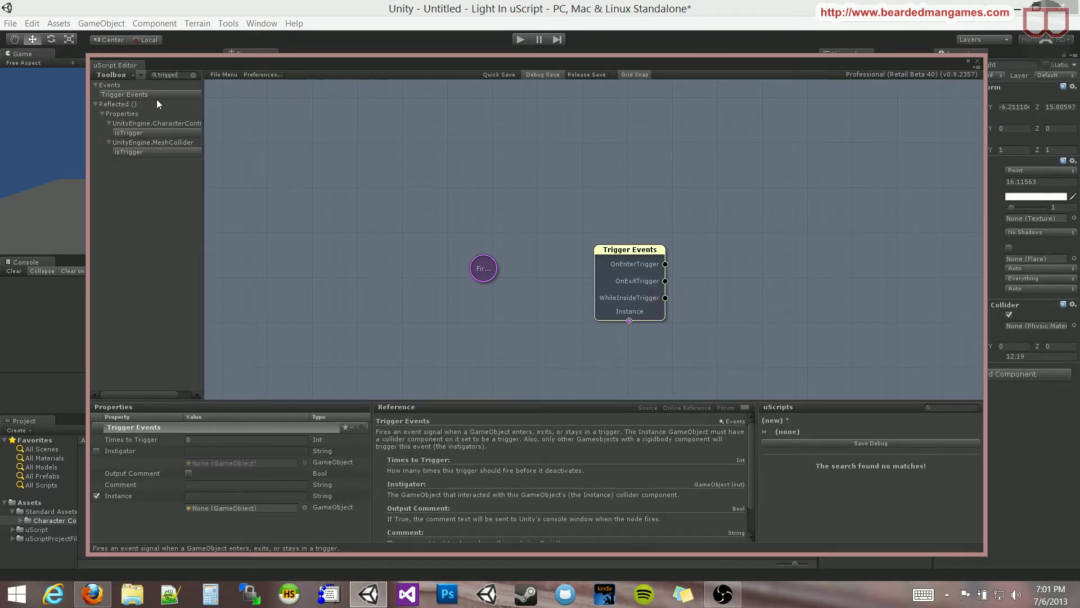
# Wire the Point light variable to the Trigger Events Instance socket and arrange the nodes
pyautogui.moveTo(644, 276); pyautogui.dragTo(465, 186)
pyautogui.moveTo(483, 269); pyautogui.dragTo(517, 304)
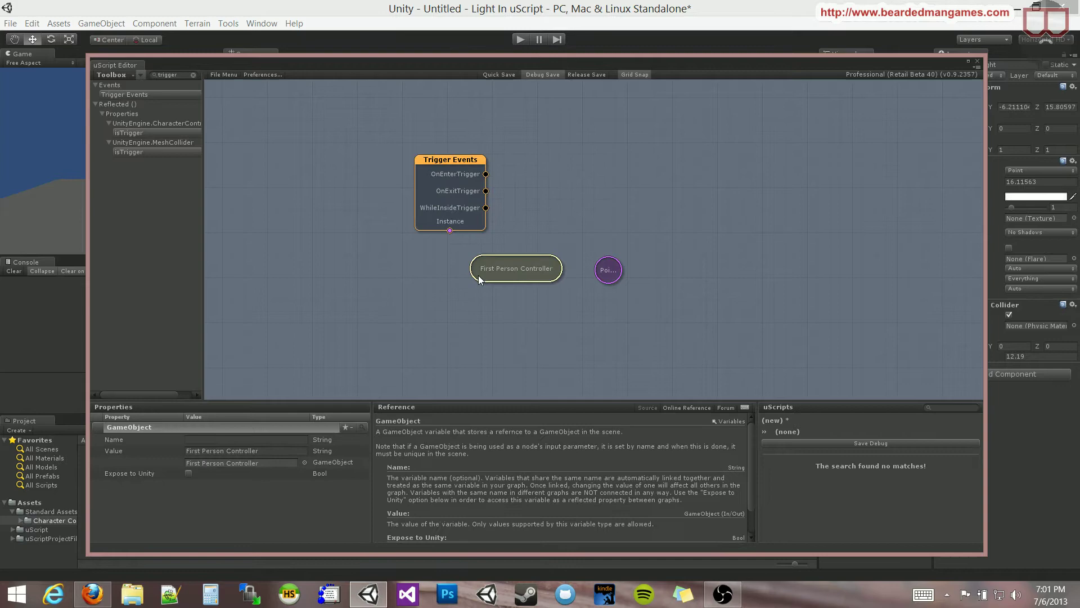
pyautogui.moveTo(599, 279); pyautogui.dragTo(405, 314)
pyautogui.moveTo(445, 225); pyautogui.dragTo(406, 315)
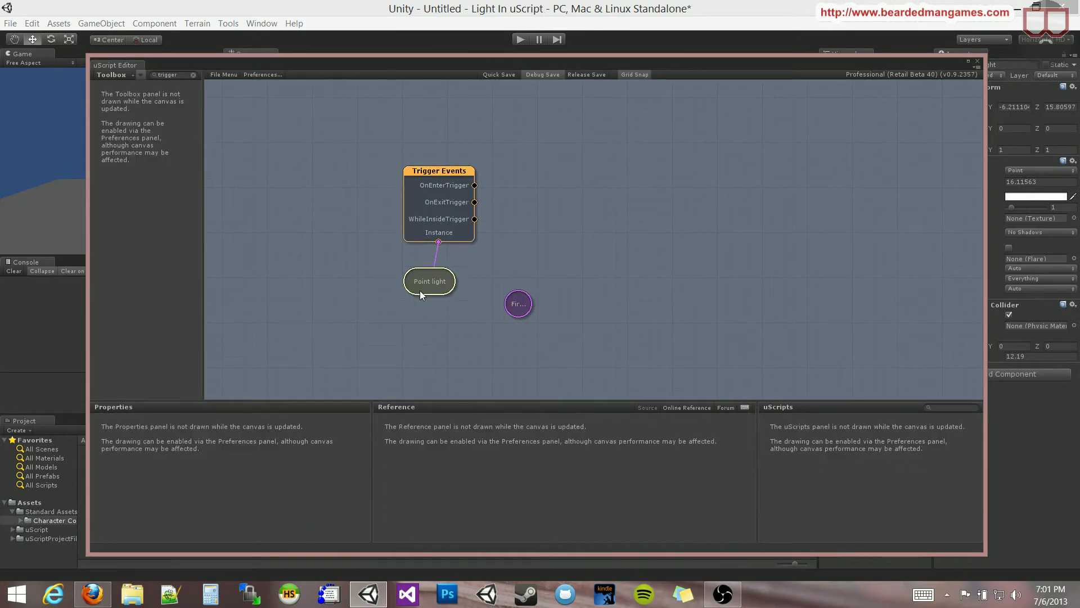
pyautogui.moveTo(518, 304); pyautogui.dragTo(496, 282)
# Inspect the First Person Controller variable and the Trigger Events node's properties
pyautogui.click(513, 192)
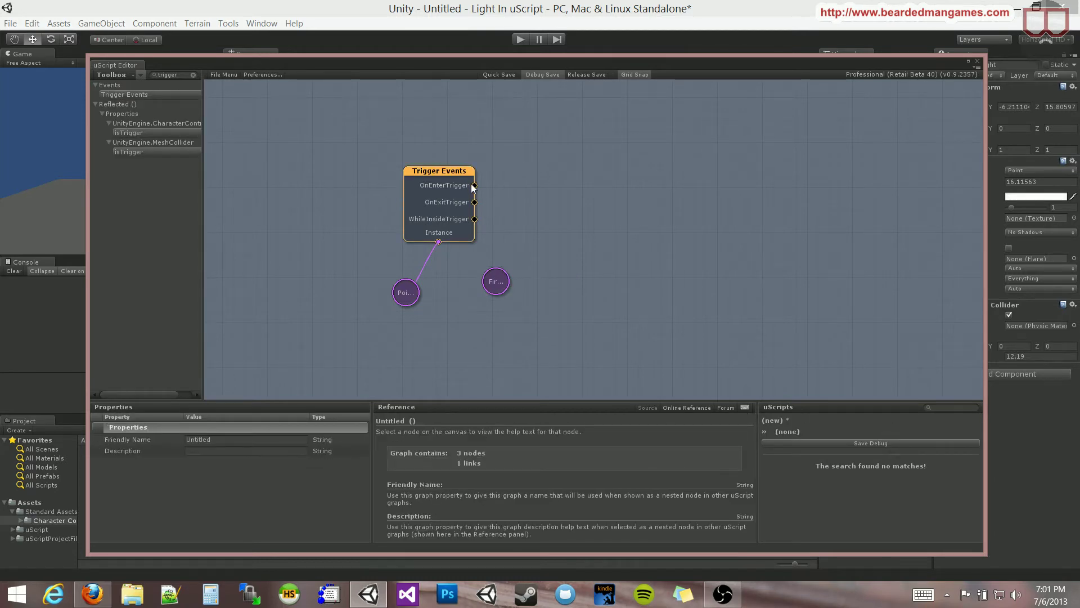
pyautogui.click(497, 282)
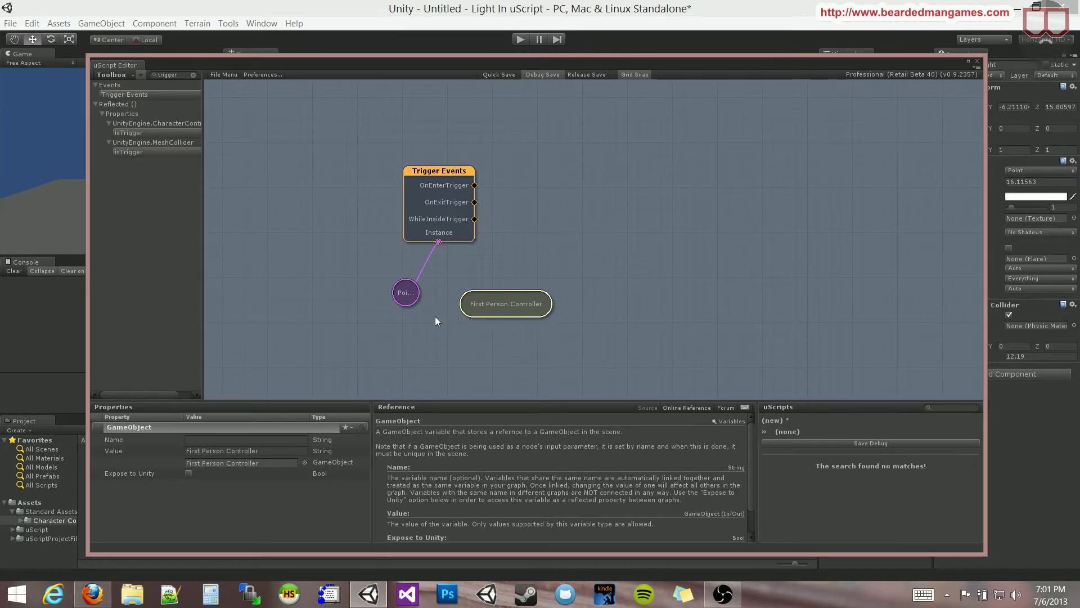
pyautogui.click(543, 230)
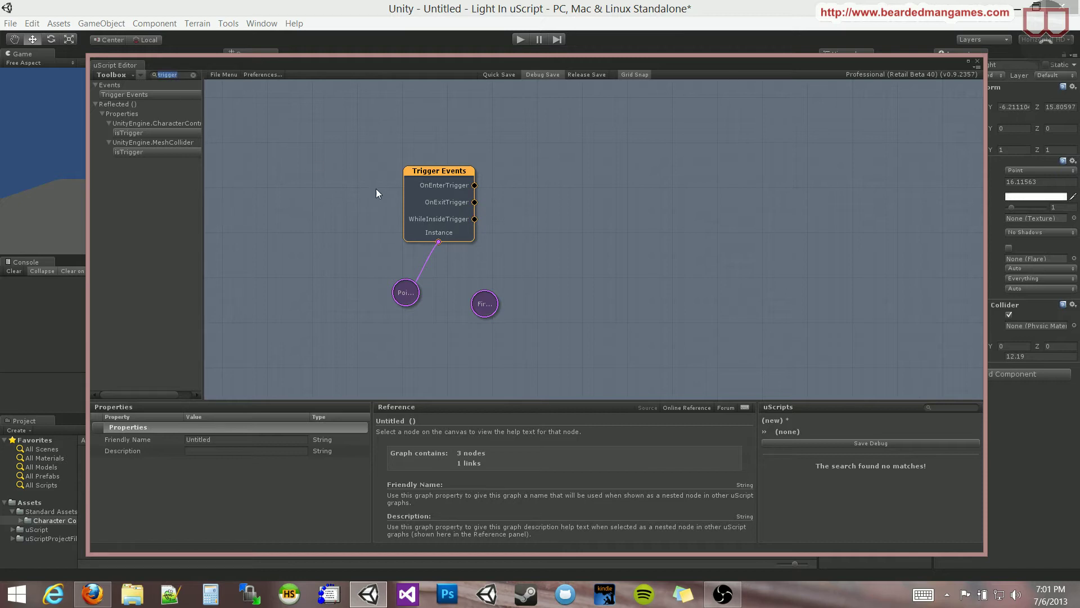
pyautogui.click(417, 178)
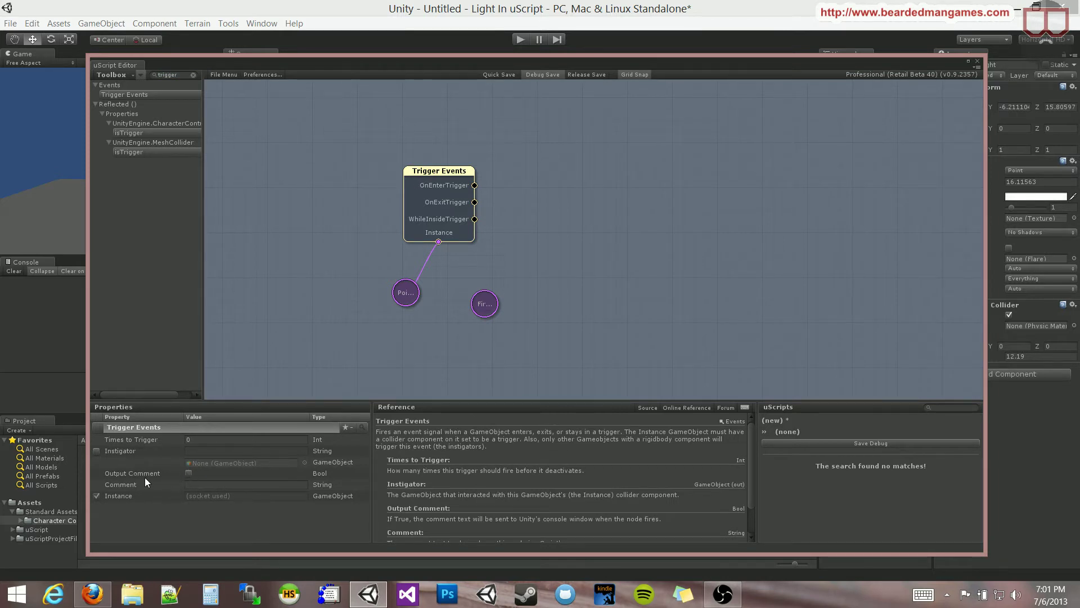
# Enable the Instigator output and create a linked GameObject variable from it, spacing the nodes apart
pyautogui.click(96, 450)
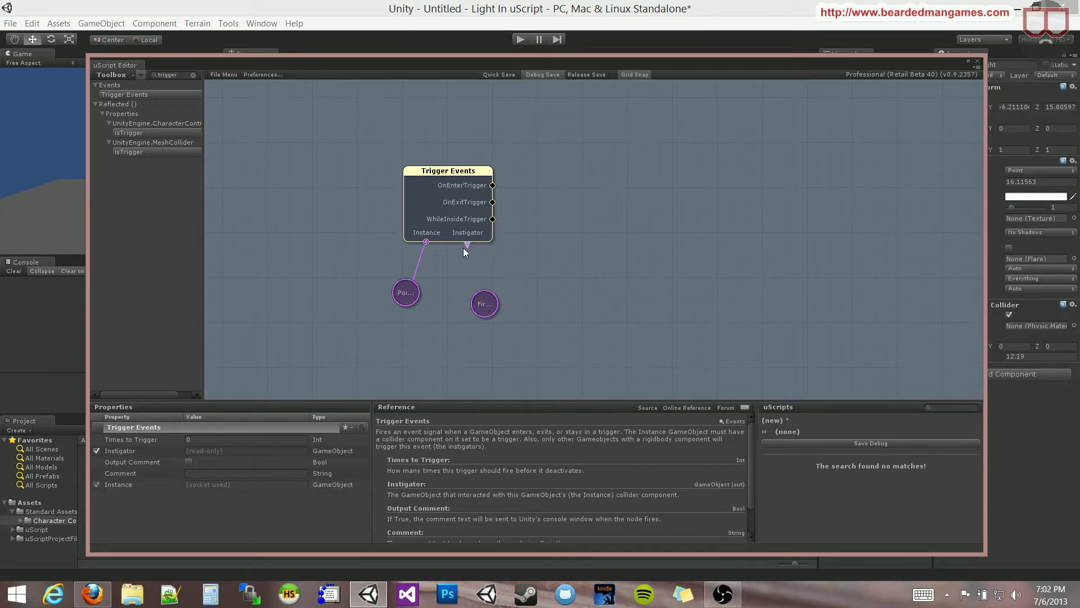
pyautogui.moveTo(466, 245)
pyautogui.mouseDown()
pyautogui.moveTo(495, 272)
pyautogui.moveTo(478, 265)
pyautogui.mouseUp()
pyautogui.rightClick(467, 248)
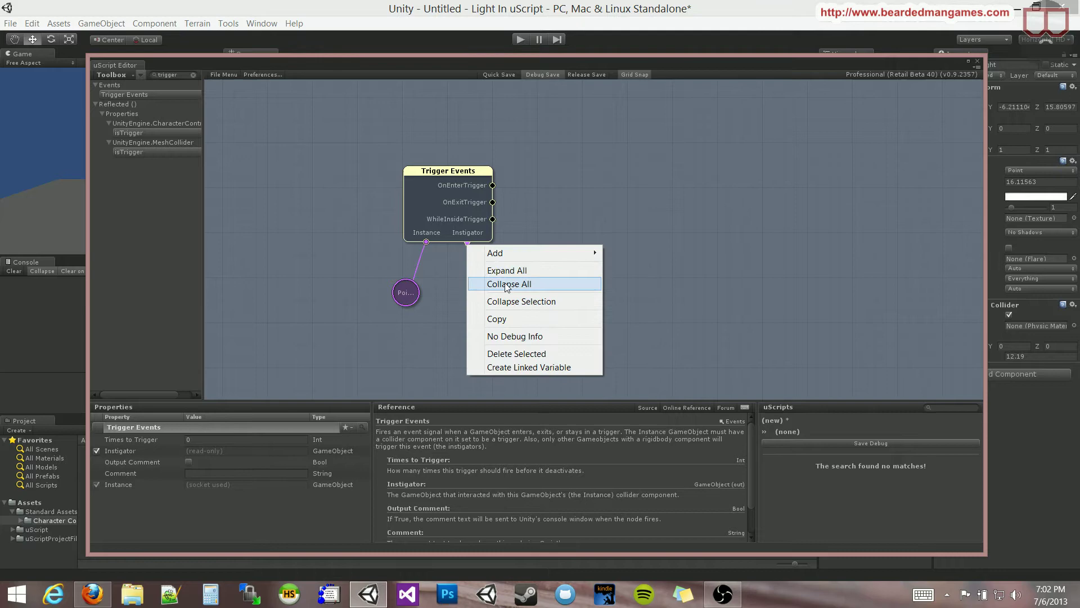
pyautogui.click(524, 371)
pyautogui.moveTo(479, 292)
pyautogui.mouseDown()
pyautogui.moveTo(595, 316)
pyautogui.moveTo(562, 313)
pyautogui.mouseUp()
pyautogui.moveTo(595, 317); pyautogui.dragTo(472, 315)
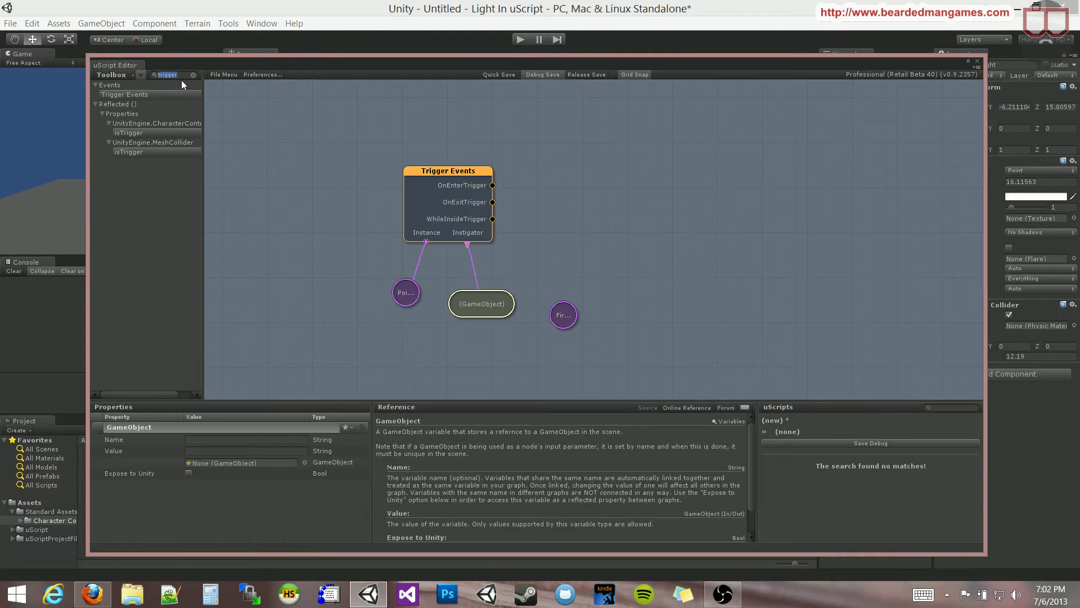
pyautogui.write('compare')
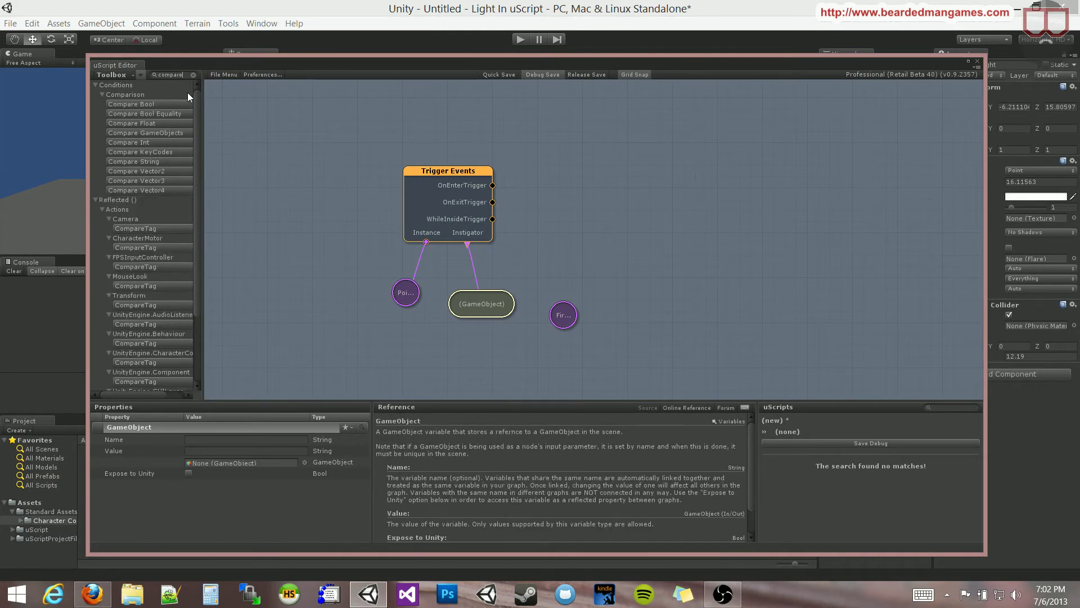
pyautogui.write(' game')
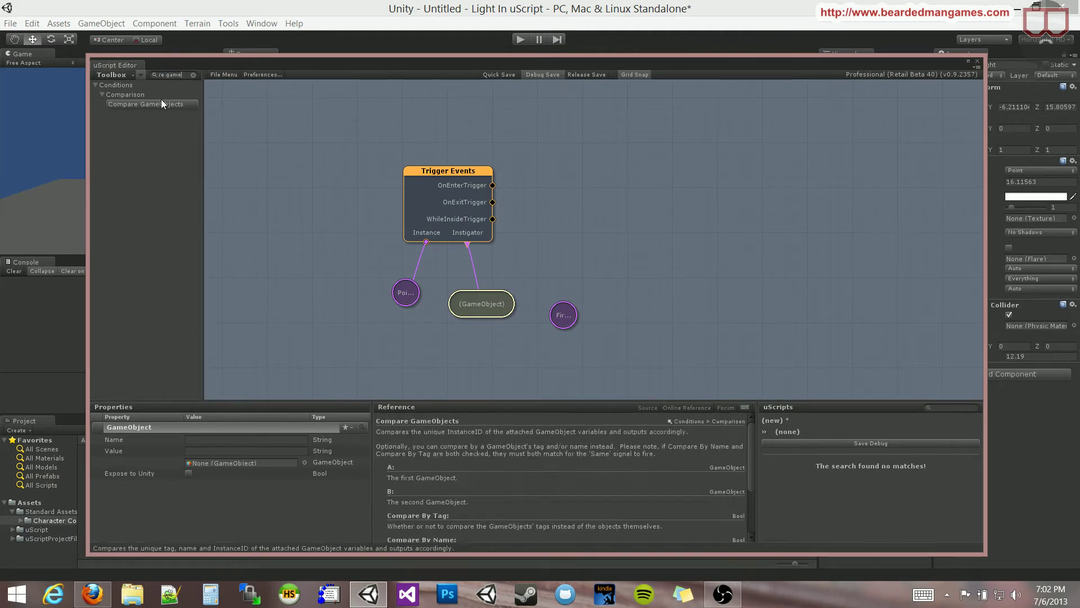
# Add a Compare GameObjects node fed by OnEnterTrigger, comparing the instigator variable with the First Person Controller
pyautogui.moveTo(161, 103); pyautogui.dragTo(202, 133)
pyautogui.click(125, 95)
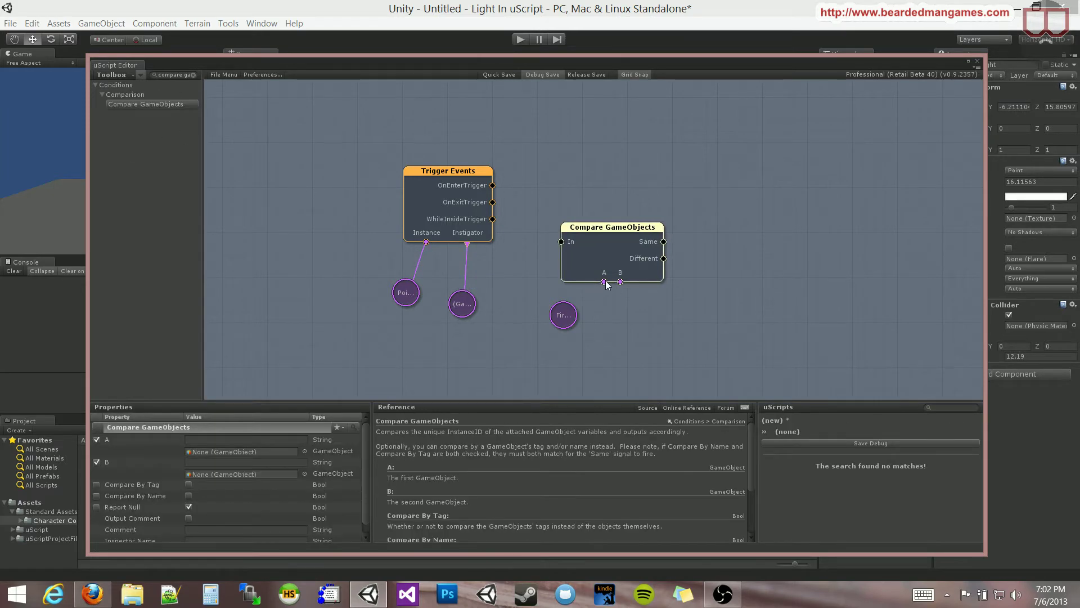
pyautogui.moveTo(604, 281); pyautogui.dragTo(462, 304)
pyautogui.moveTo(621, 281); pyautogui.dragTo(564, 315)
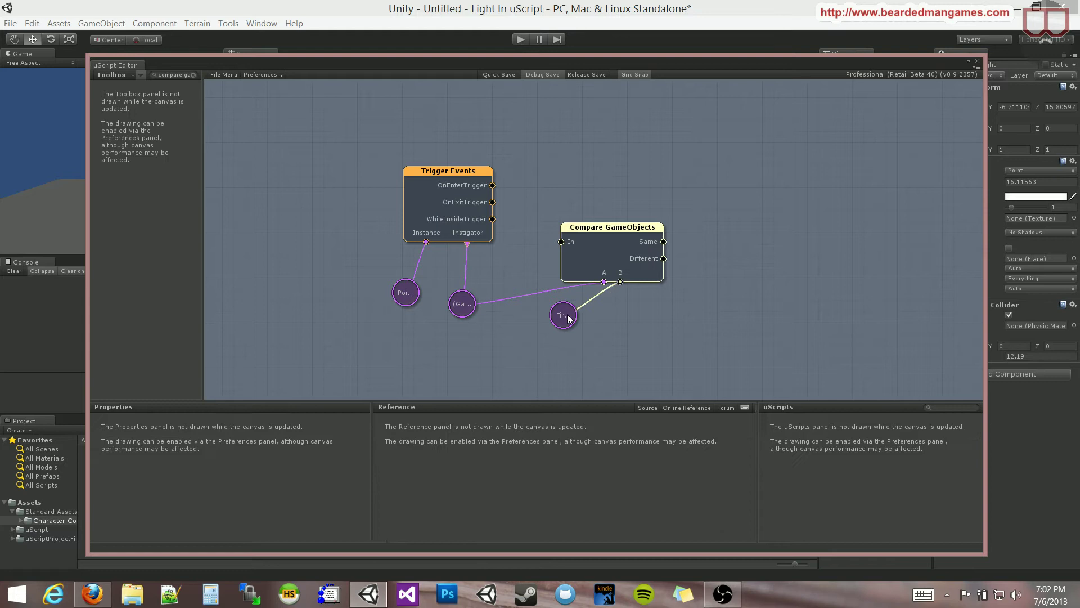
pyautogui.moveTo(595, 263); pyautogui.dragTo(572, 219)
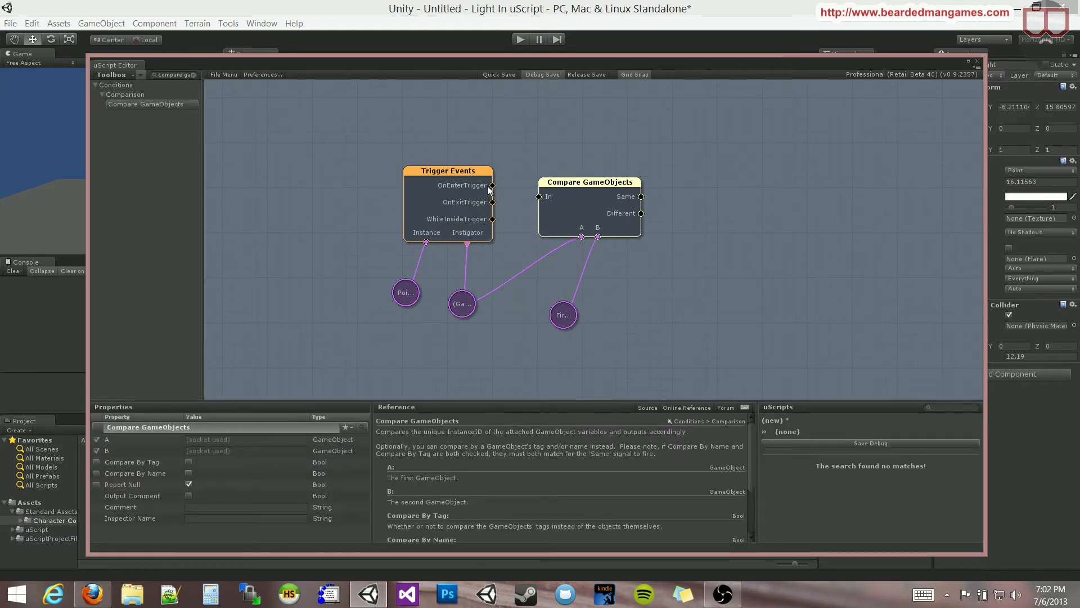
pyautogui.moveTo(493, 185); pyautogui.dragTo(552, 194)
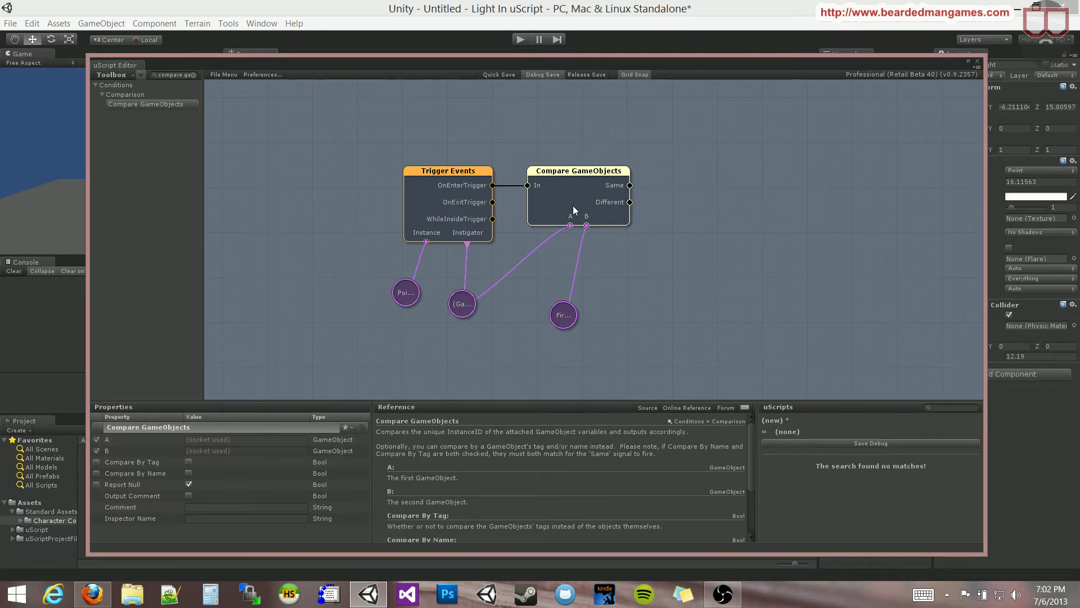
# Nudge the player variable up, inspect the nodes, and raise the Compare GameObjects node higher
pyautogui.moveTo(564, 315); pyautogui.dragTo(574, 292)
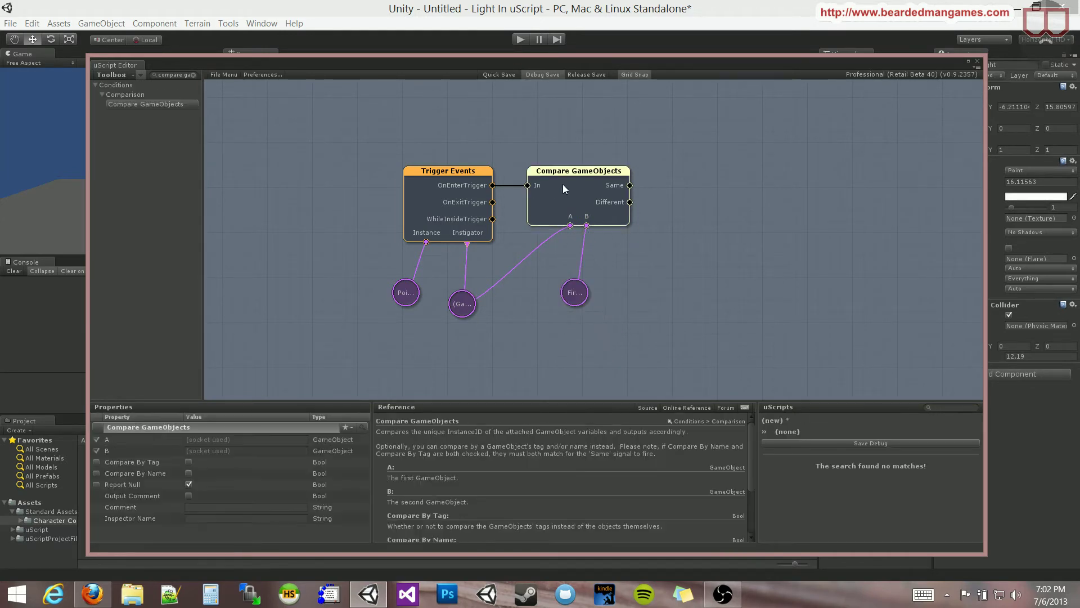
pyautogui.click(486, 185)
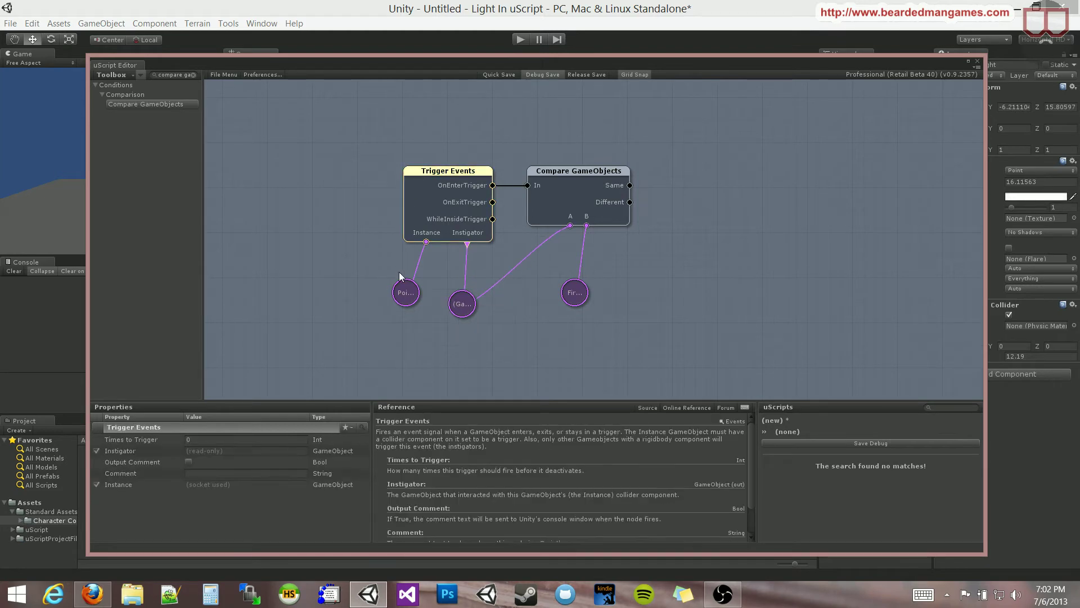
pyautogui.click(402, 300)
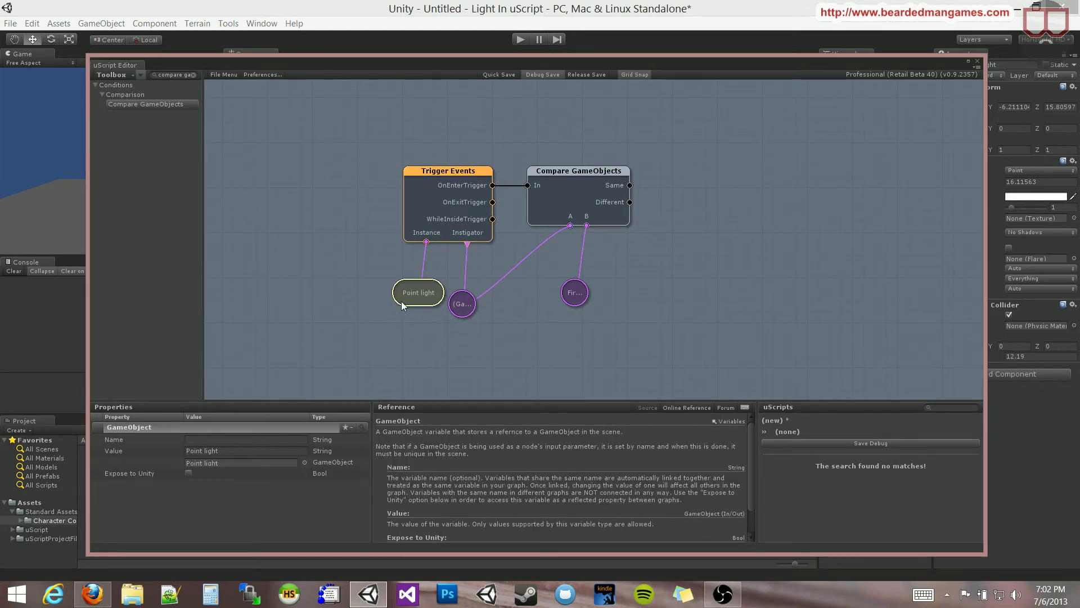
pyautogui.click(554, 201)
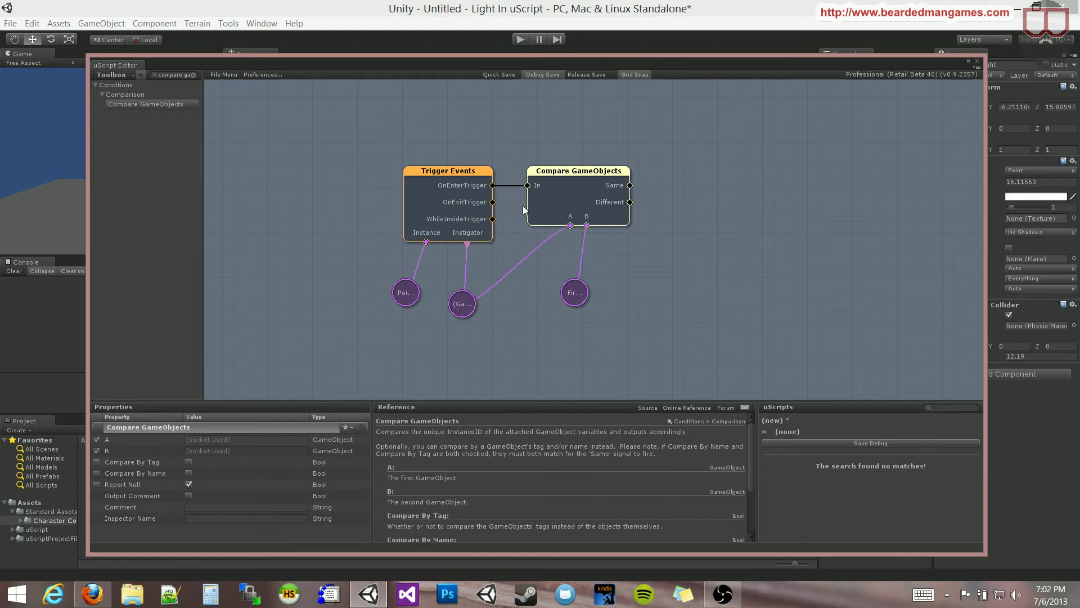
pyautogui.moveTo(596, 196); pyautogui.dragTo(587, 155)
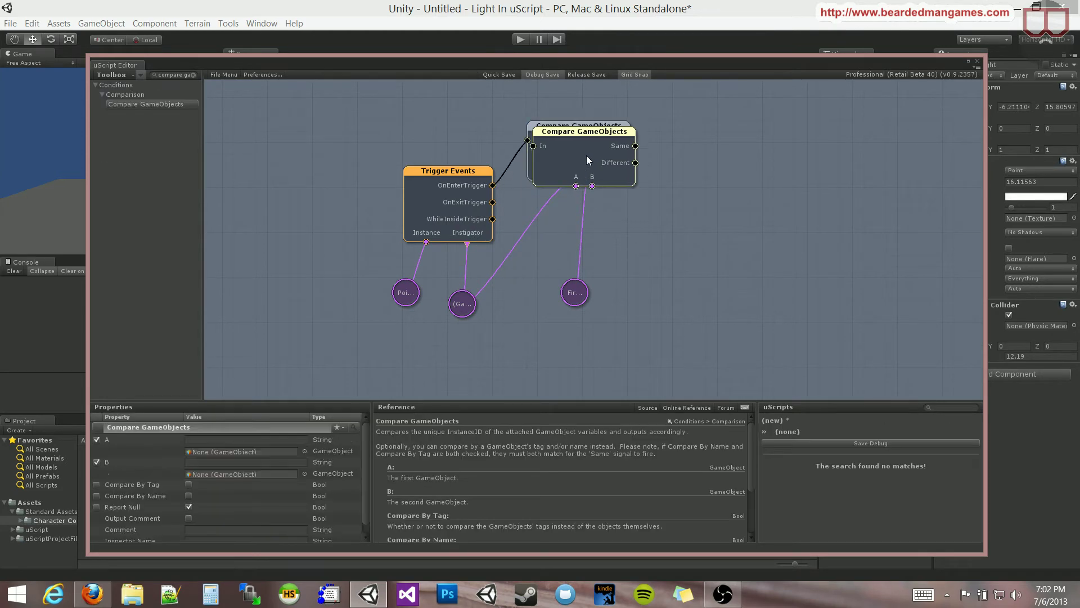
# Duplicate Compare GameObjects, run it on OnExitTrigger with the same instigator and player inputs, and clear the search
pyautogui.moveTo(581, 144)
pyautogui.mouseDown()
pyautogui.moveTo(567, 230)
pyautogui.moveTo(575, 215)
pyautogui.mouseUp()
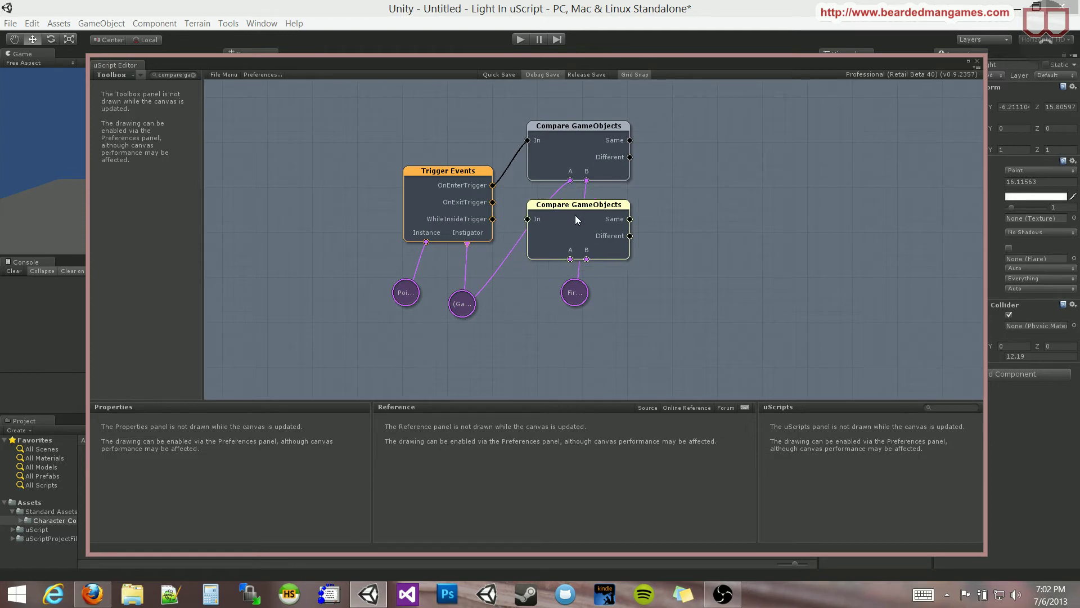
pyautogui.moveTo(492, 202); pyautogui.dragTo(528, 219)
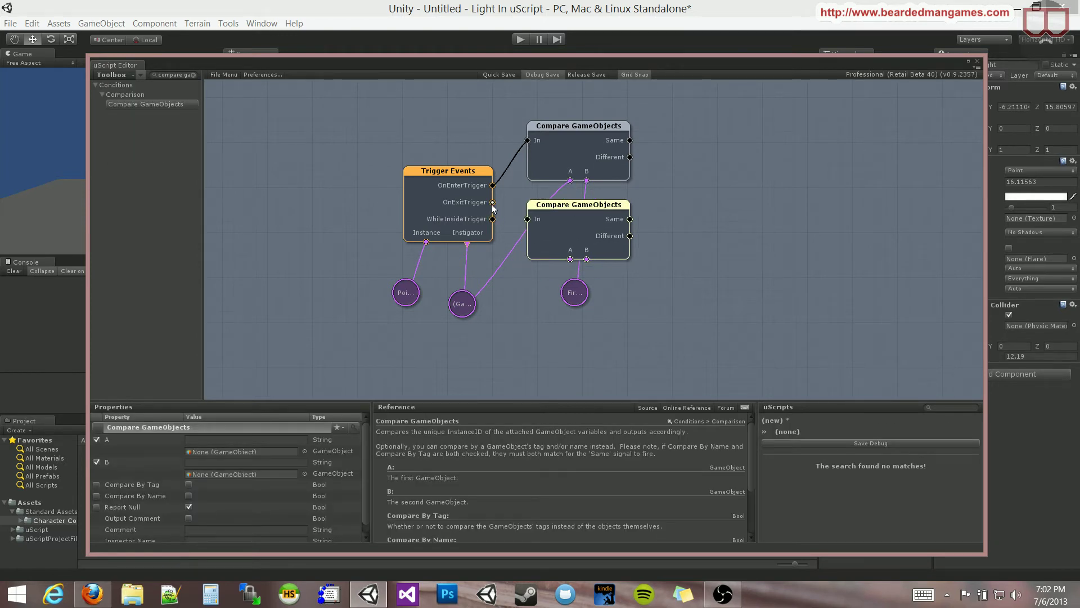
pyautogui.moveTo(570, 259); pyautogui.dragTo(473, 301)
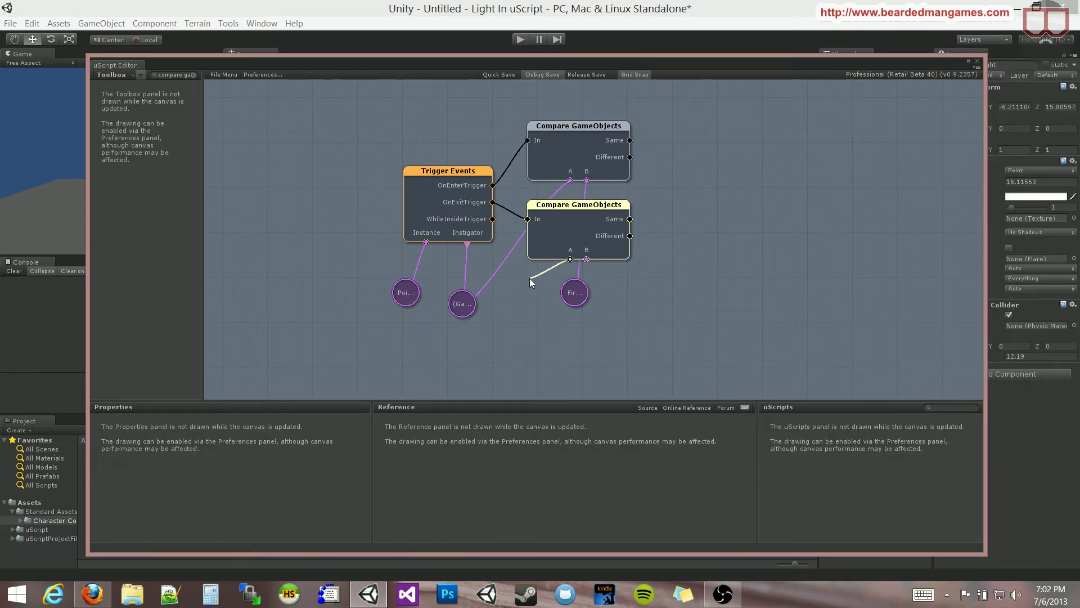
pyautogui.moveTo(586, 259); pyautogui.dragTo(580, 289)
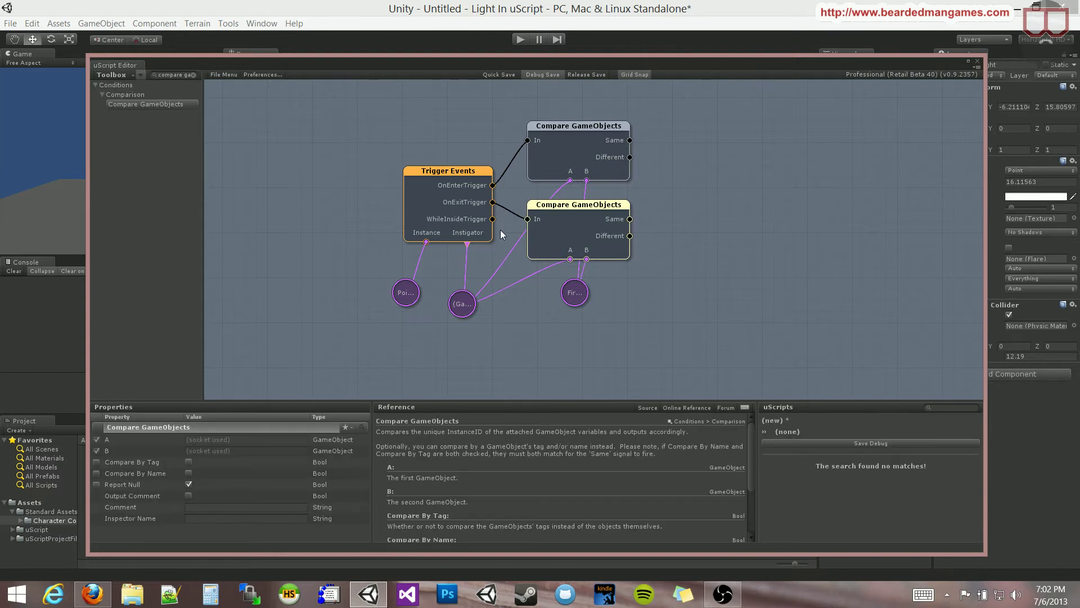
pyautogui.click(191, 74)
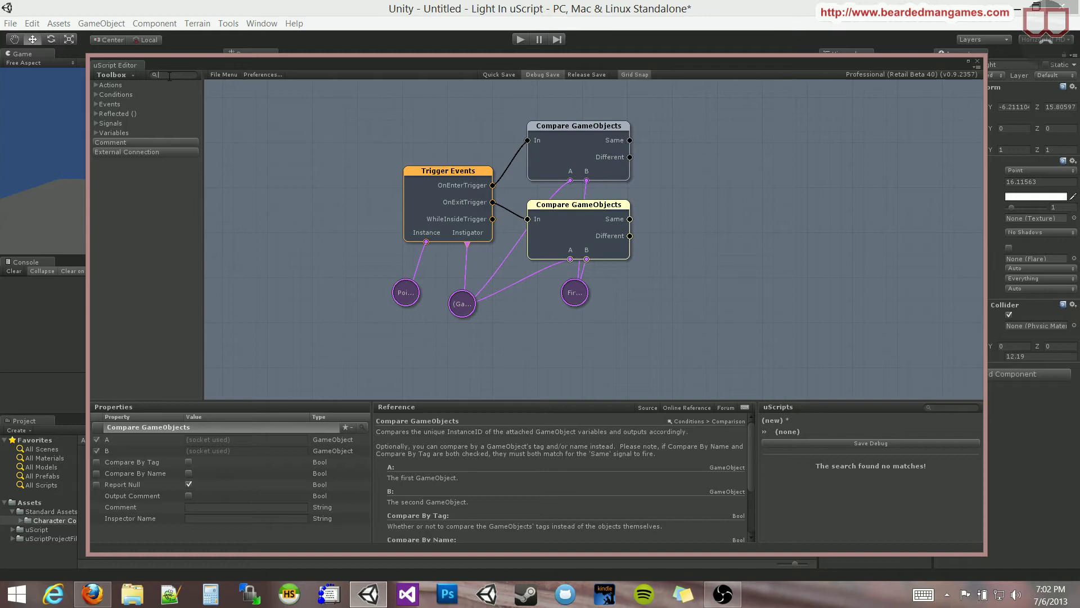
pyautogui.write('enabled')
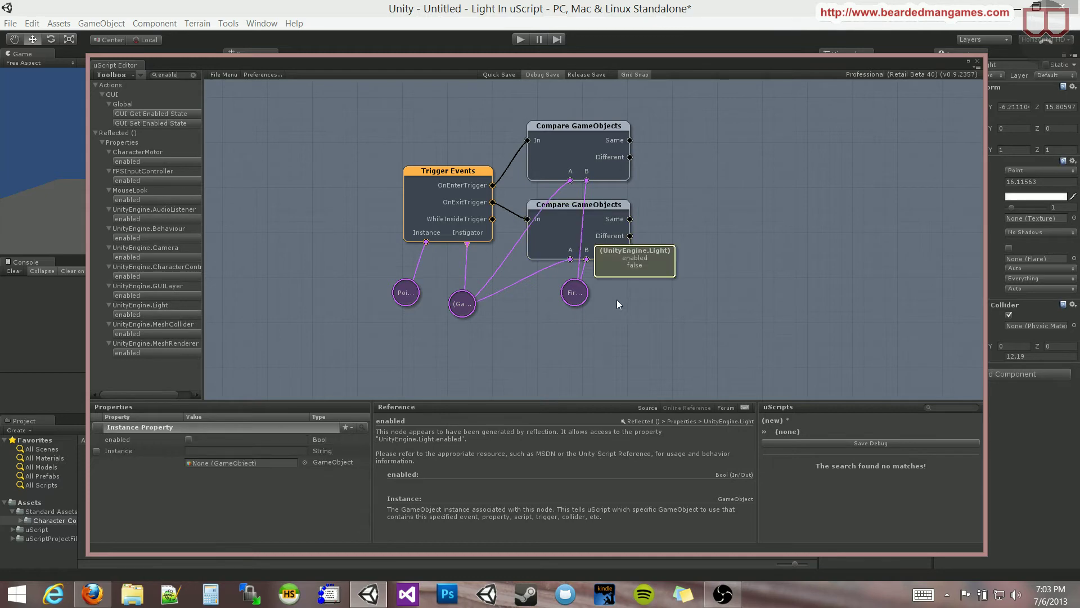
# Try and remove a Light enabled node, then add a Toggle Component node to the right of the comparisons
pyautogui.moveTo(143, 314); pyautogui.dragTo(627, 301)
pyautogui.press('Delete')
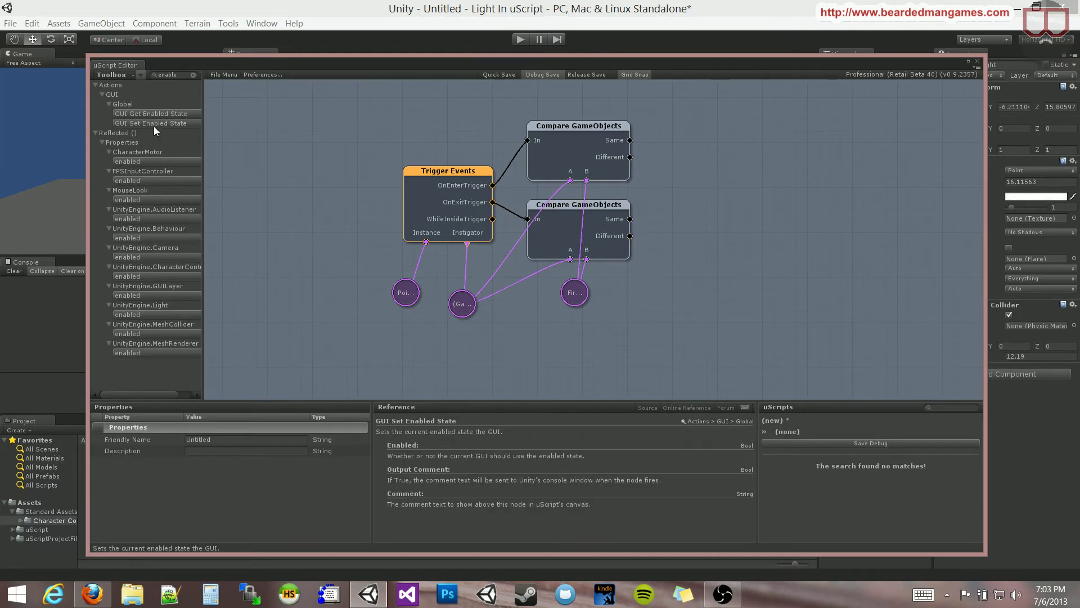
pyautogui.doubleClick(170, 74)
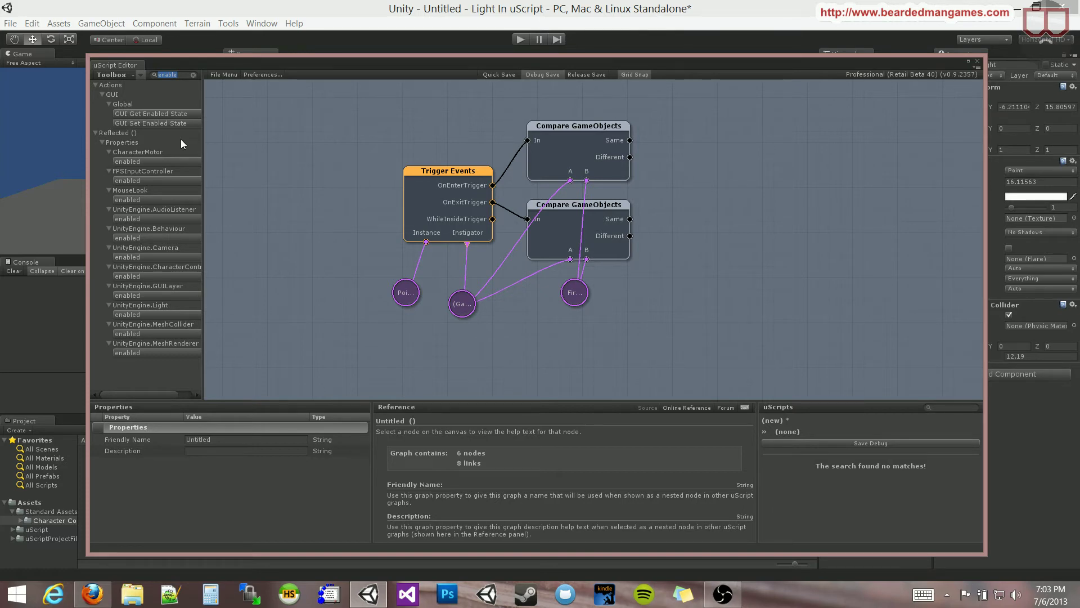
pyautogui.write('component')
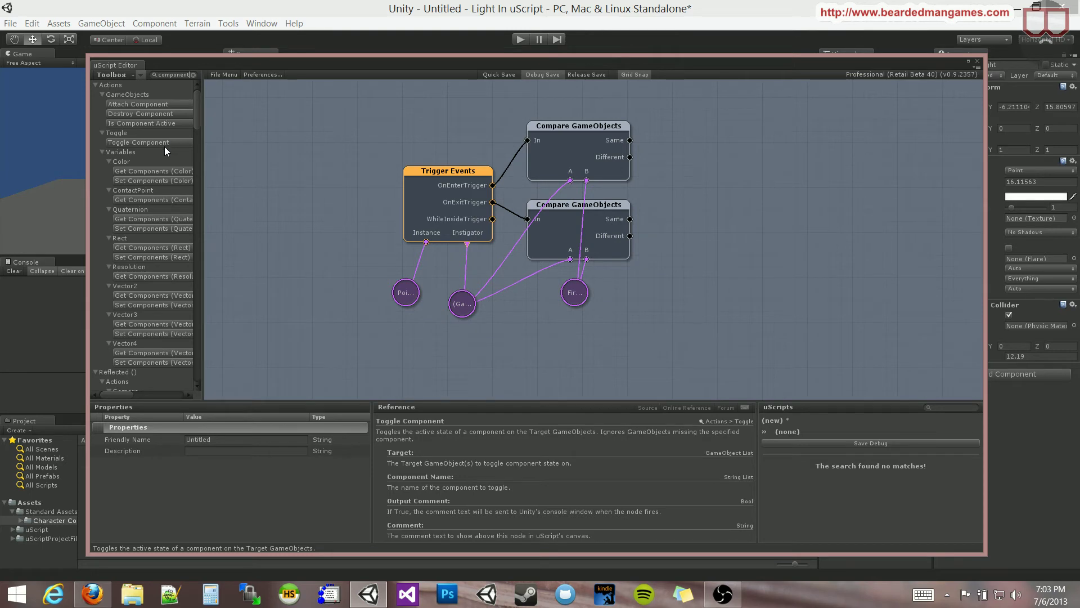
pyautogui.click(147, 141)
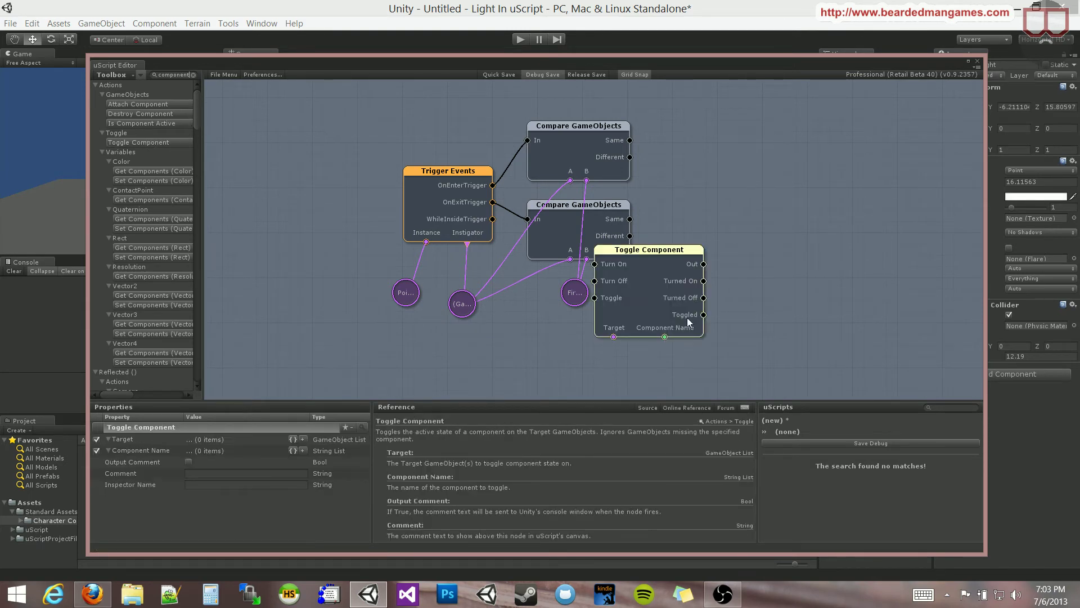
pyautogui.moveTo(666, 308); pyautogui.dragTo(754, 184)
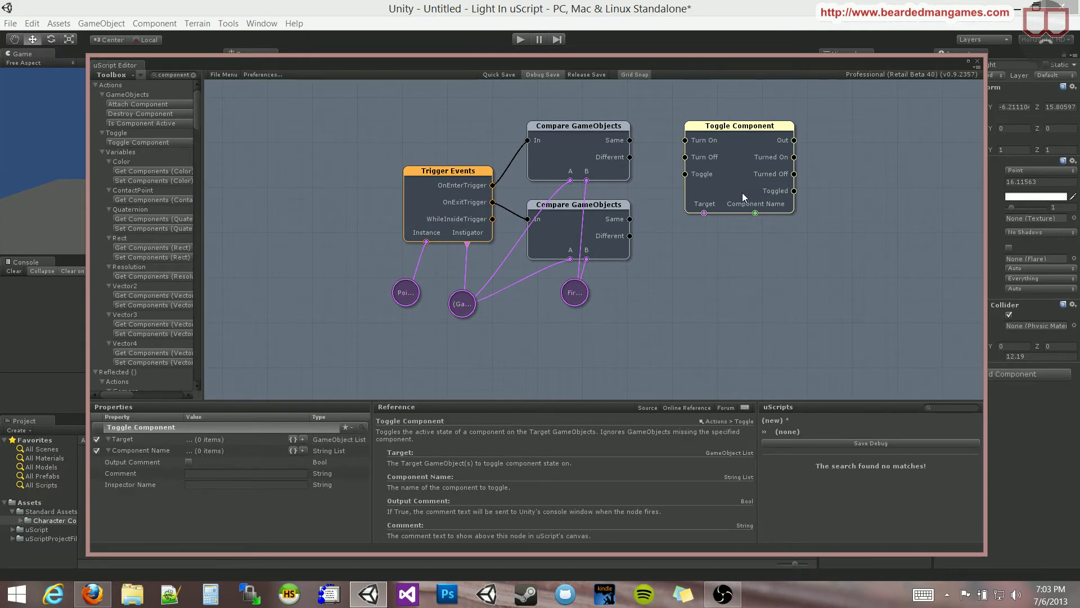
# Wire the enter comparison's Same to Turn On, the exit's to Turn Off, and target the Point light
pyautogui.click(734, 189)
pyautogui.moveTo(752, 167); pyautogui.dragTo(745, 202)
pyautogui.moveTo(629, 141); pyautogui.dragTo(685, 174)
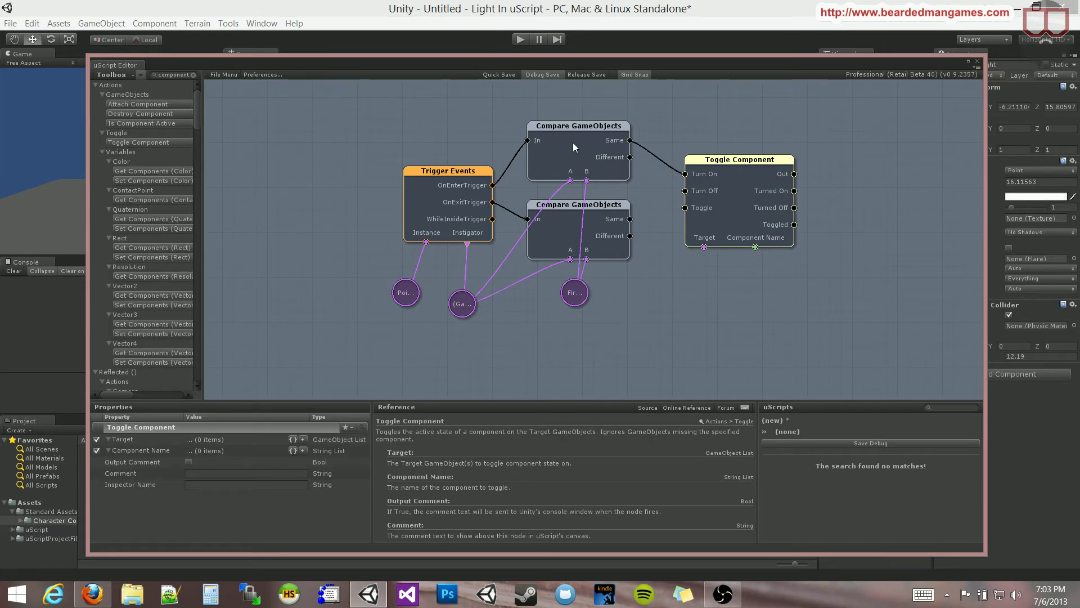
pyautogui.moveTo(630, 219); pyautogui.dragTo(685, 190)
pyautogui.moveTo(704, 246); pyautogui.dragTo(406, 293)
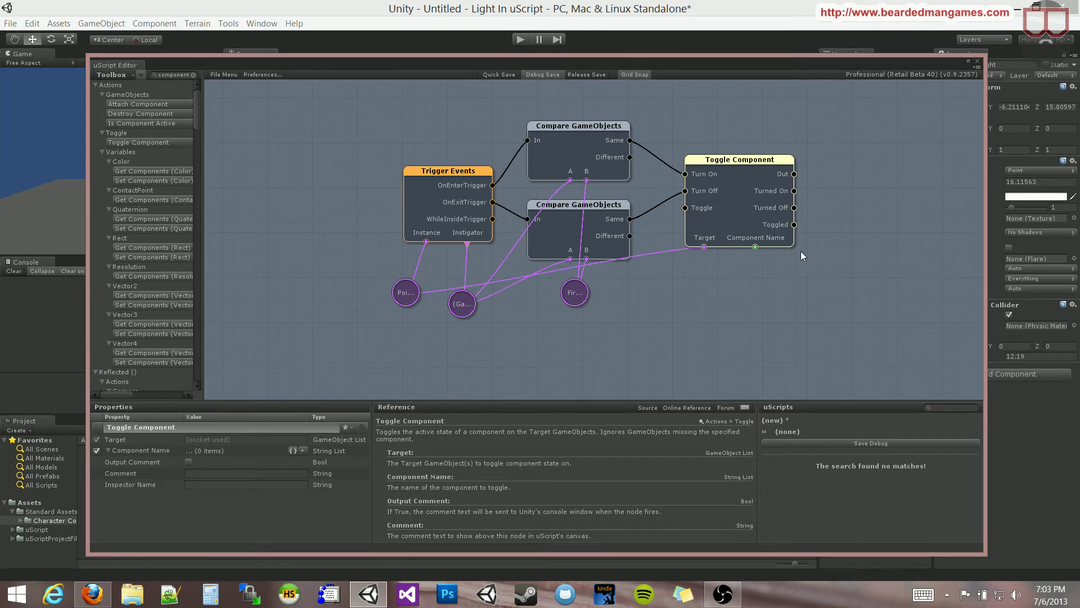
# Add a Component Name entry naming Light, checking it against the light's Inspector
pyautogui.click(303, 451)
pyautogui.write('L')
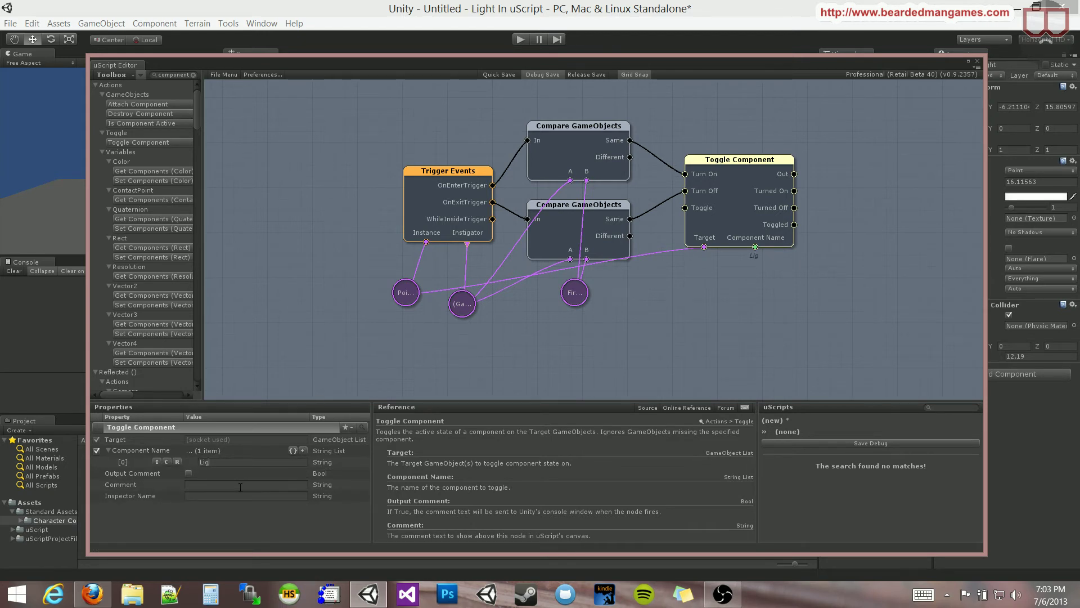
pyautogui.write('ight')
pyautogui.moveTo(797, 64); pyautogui.dragTo(705, 65)
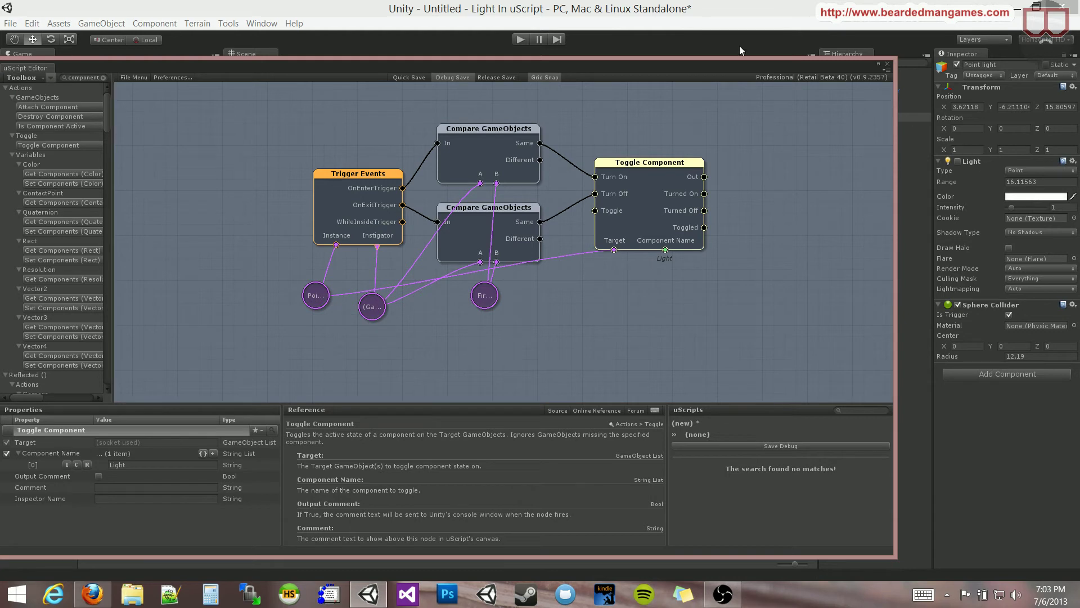
pyautogui.moveTo(740, 50); pyautogui.dragTo(799, 53)
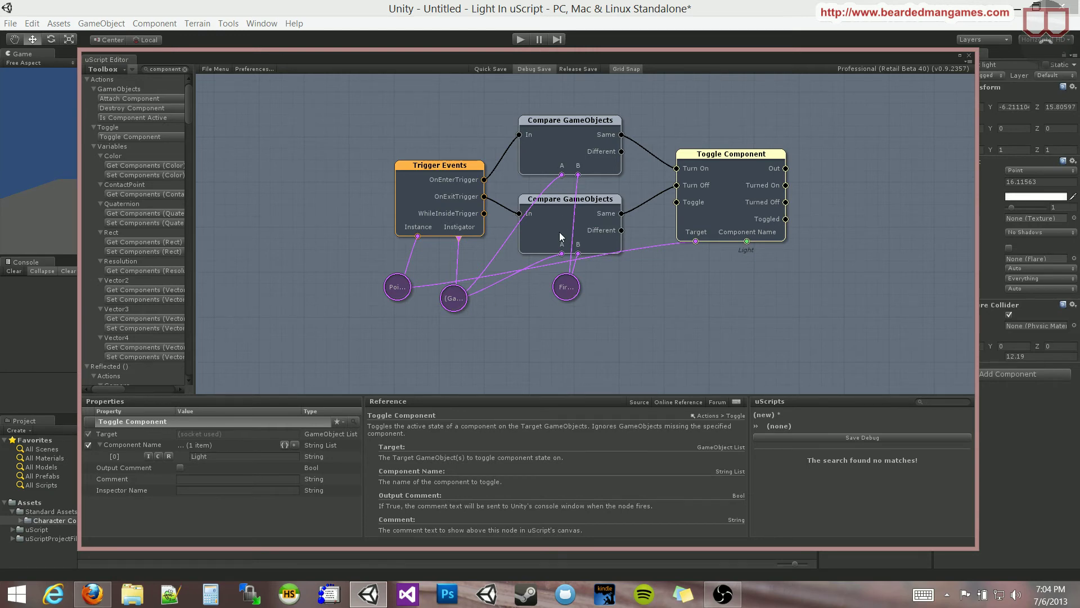
pyautogui.click(454, 304)
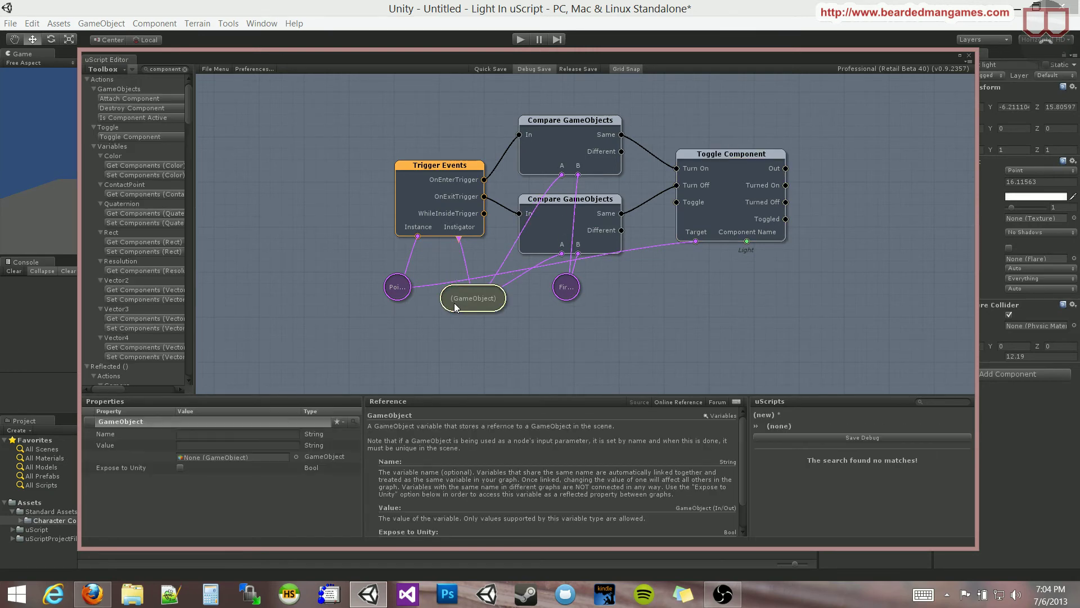
pyautogui.click(564, 289)
pyautogui.click(595, 143)
pyautogui.click(698, 245)
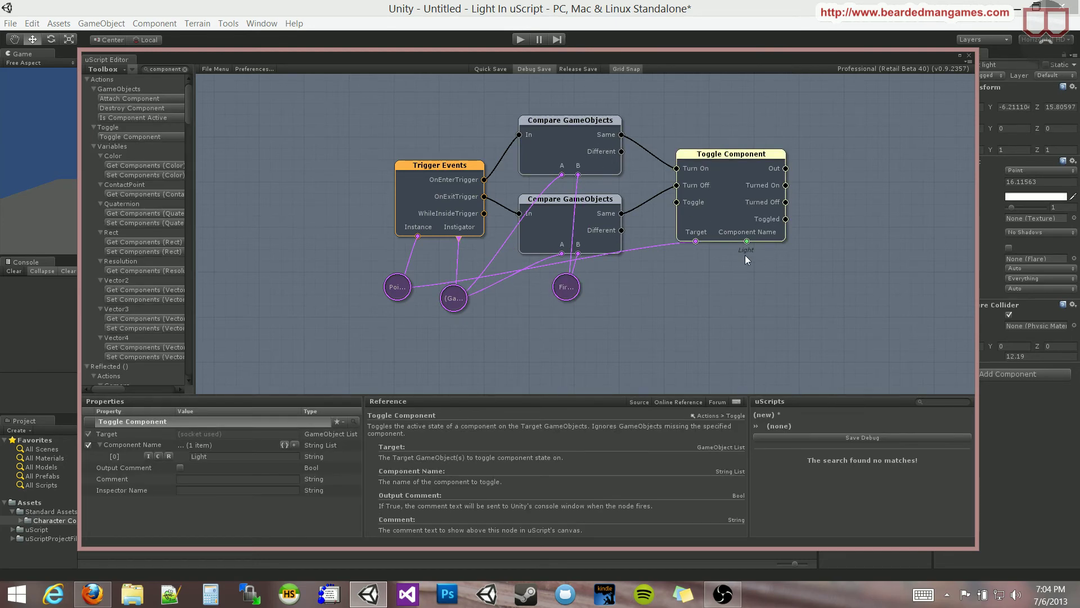
pyautogui.click(397, 288)
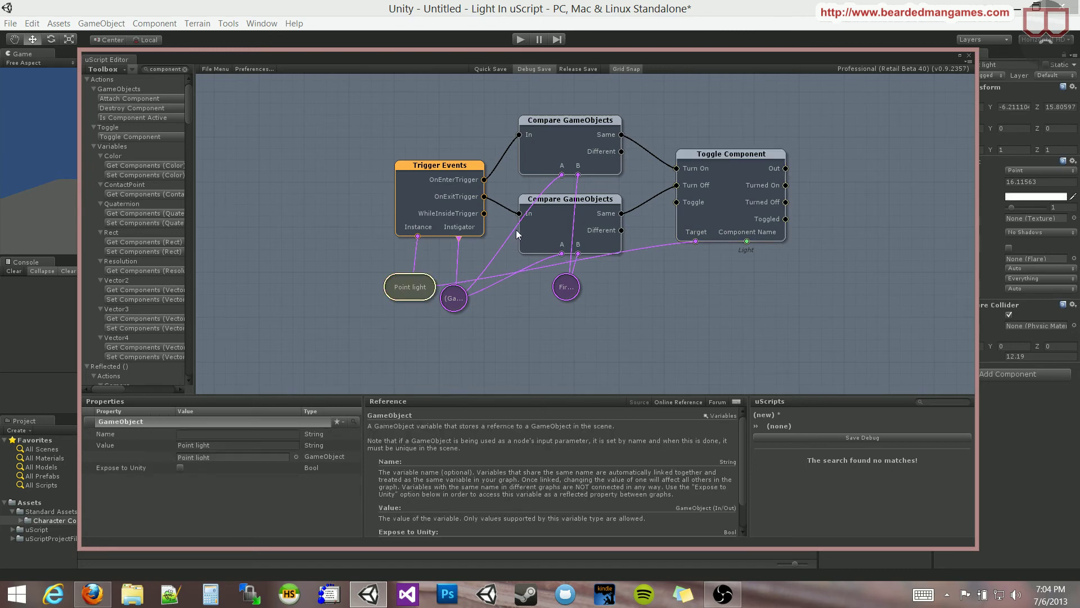
pyautogui.click(530, 241)
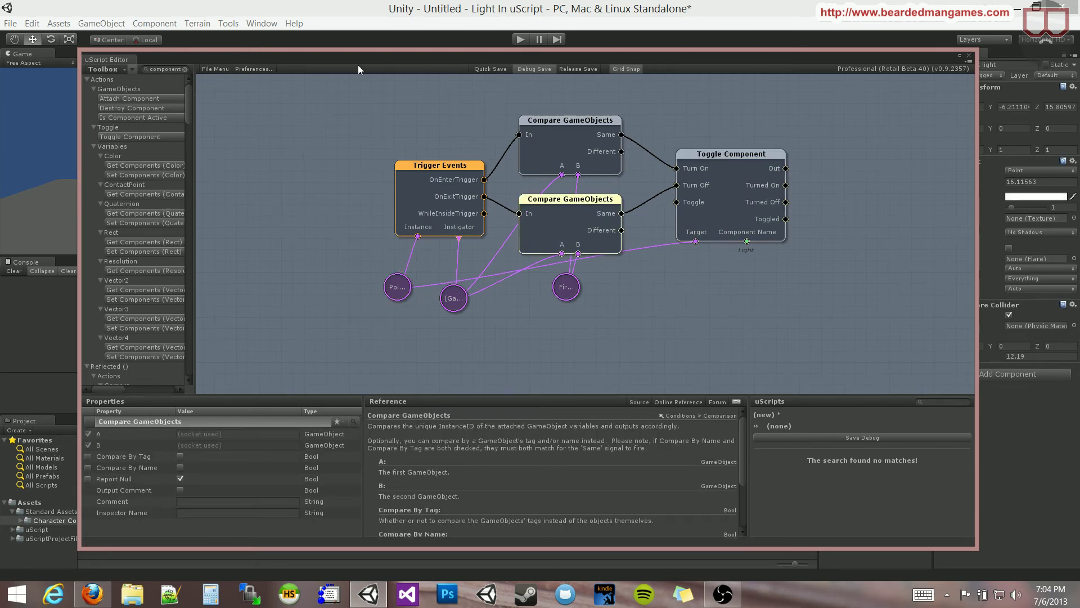
# Save the graph with debug code as Toggle_Light and assign it to the master GameObject
pyautogui.click(562, 70)
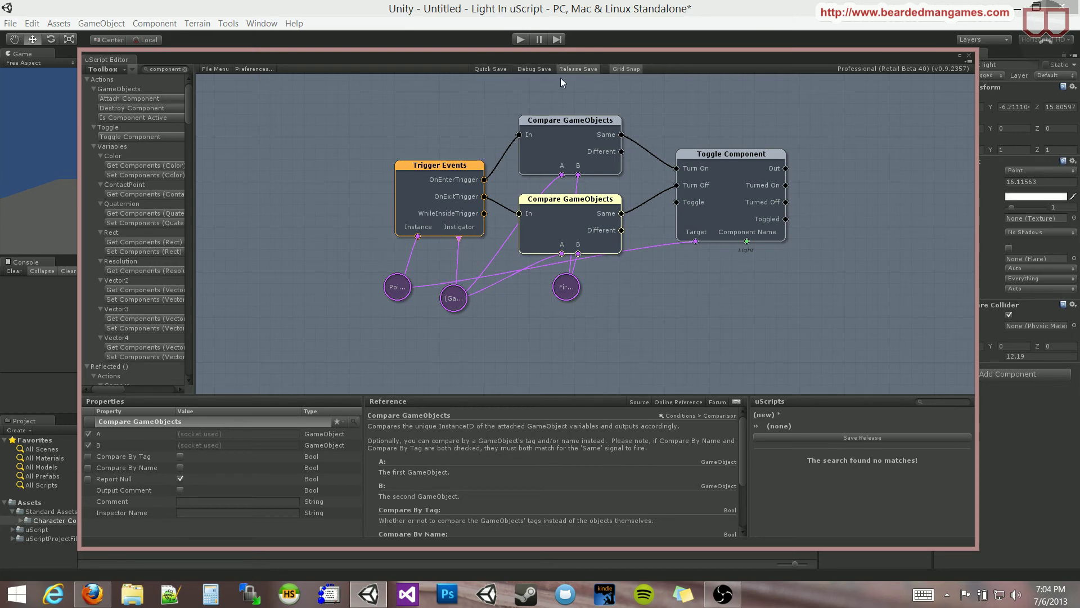
pyautogui.click(533, 69)
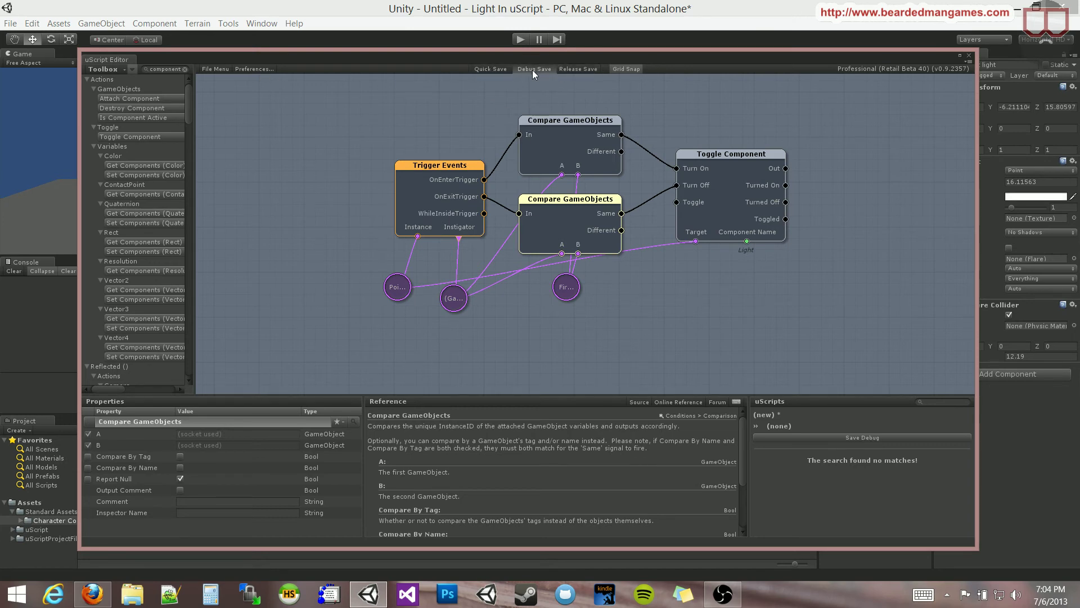
pyautogui.click(837, 439)
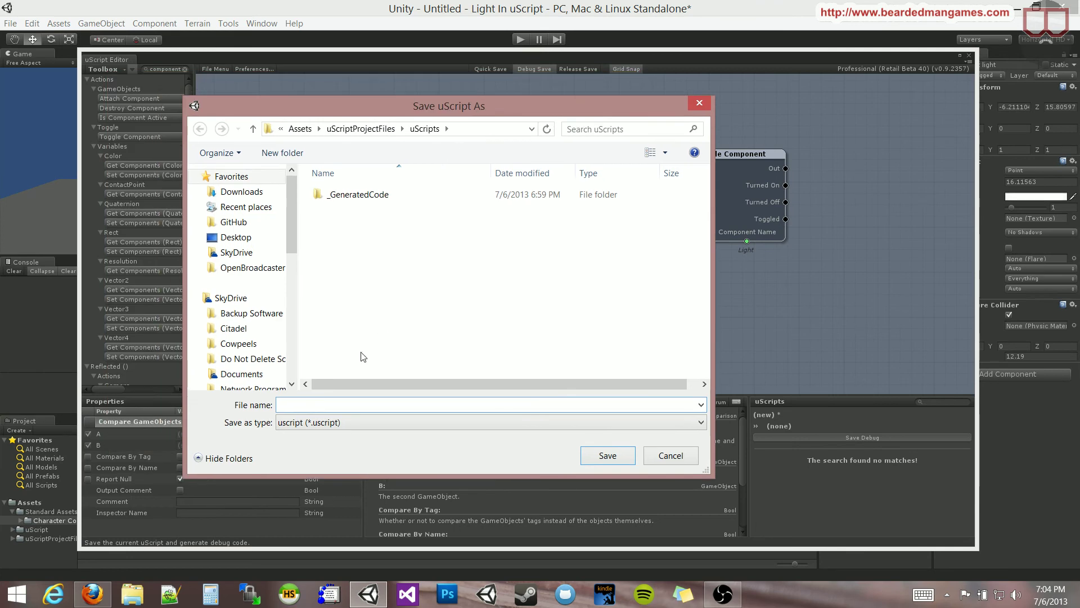
pyautogui.write('Toggle')
pyautogui.write(' Light')
pyautogui.press('Return')
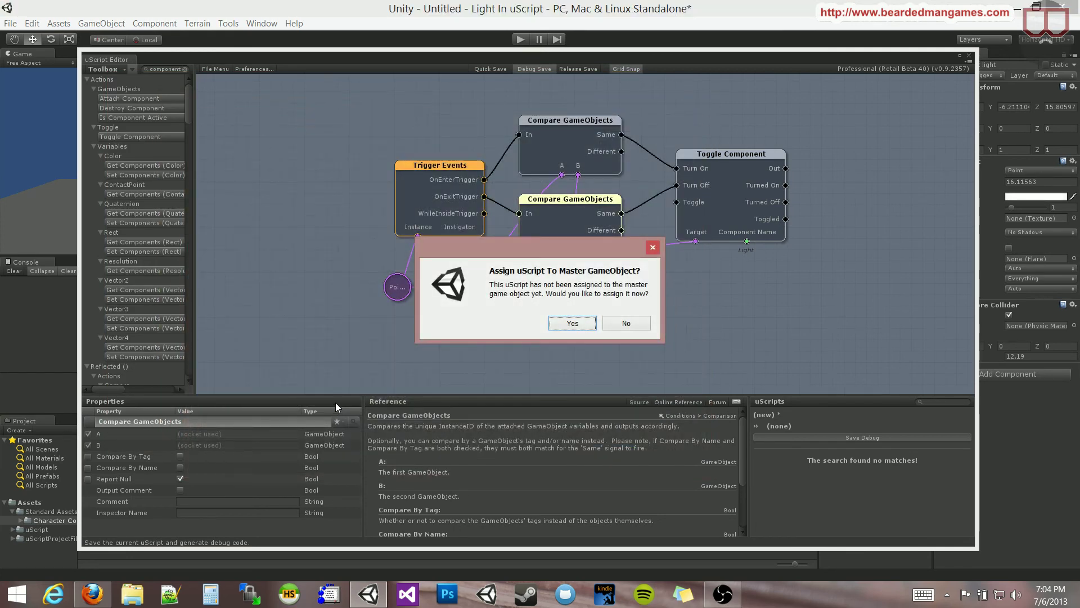
pyautogui.click(574, 321)
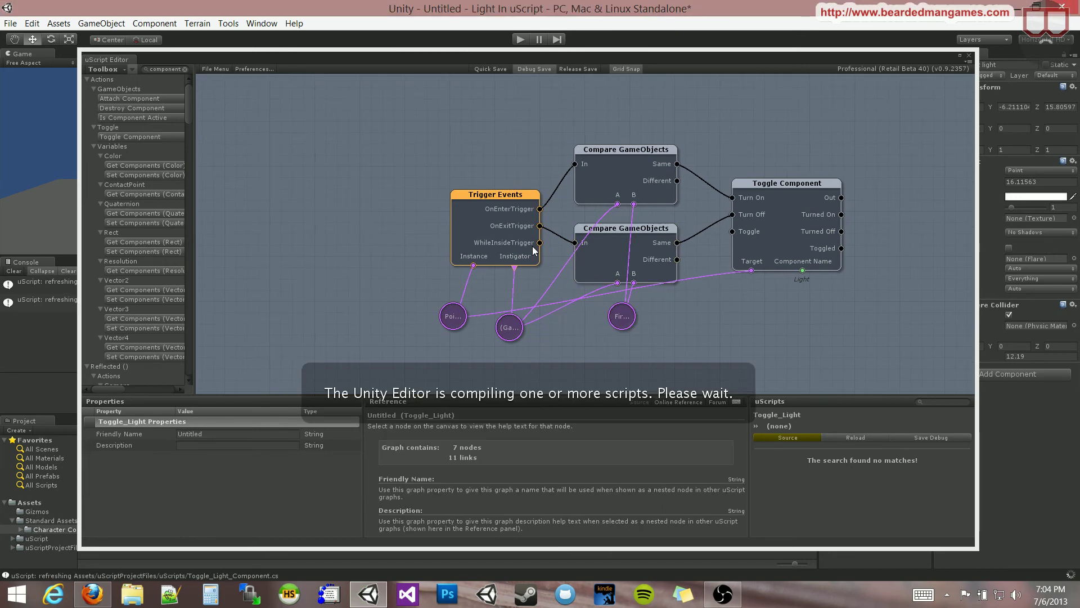
# Move the uScript Editor window down so the scene is visible again
pyautogui.moveTo(639, 60); pyautogui.dragTo(592, 77)
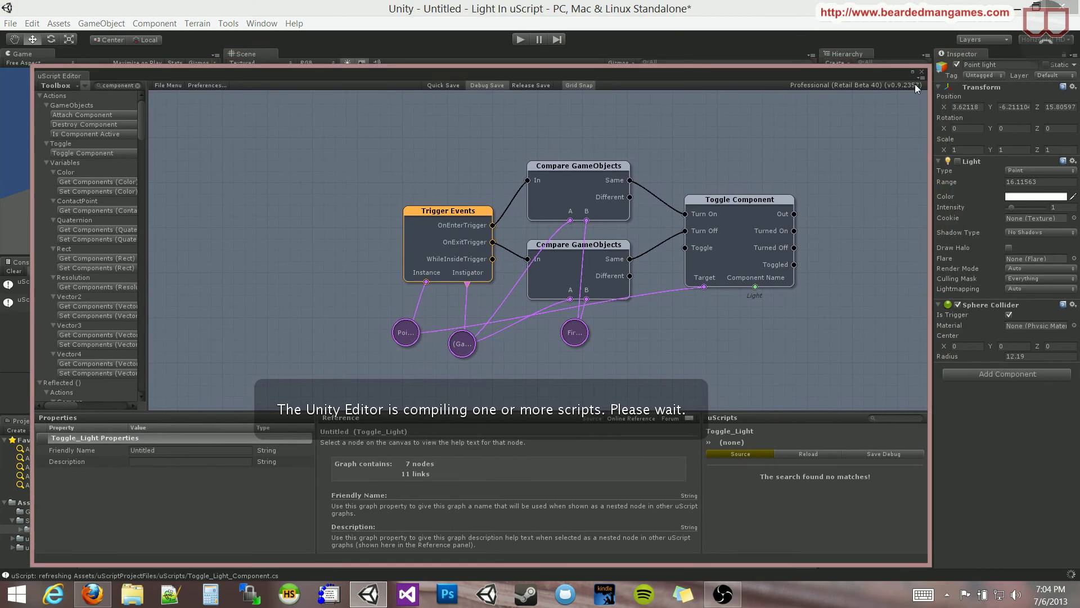
pyautogui.moveTo(892, 72); pyautogui.dragTo(971, 439)
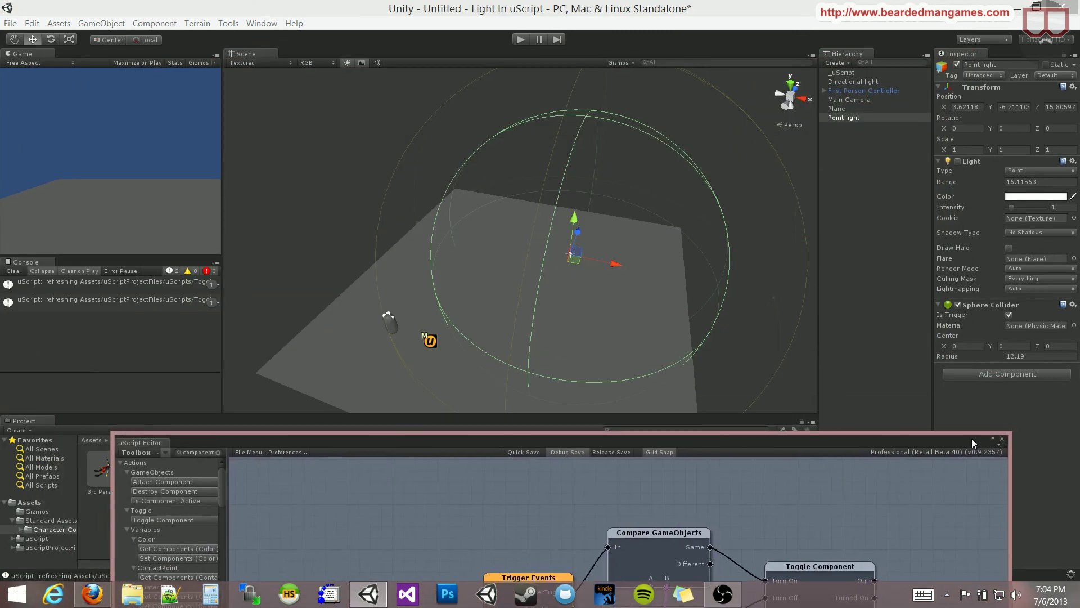
# Enter Play mode and walk the player into and out of the light's trigger sphere
pyautogui.click(521, 41)
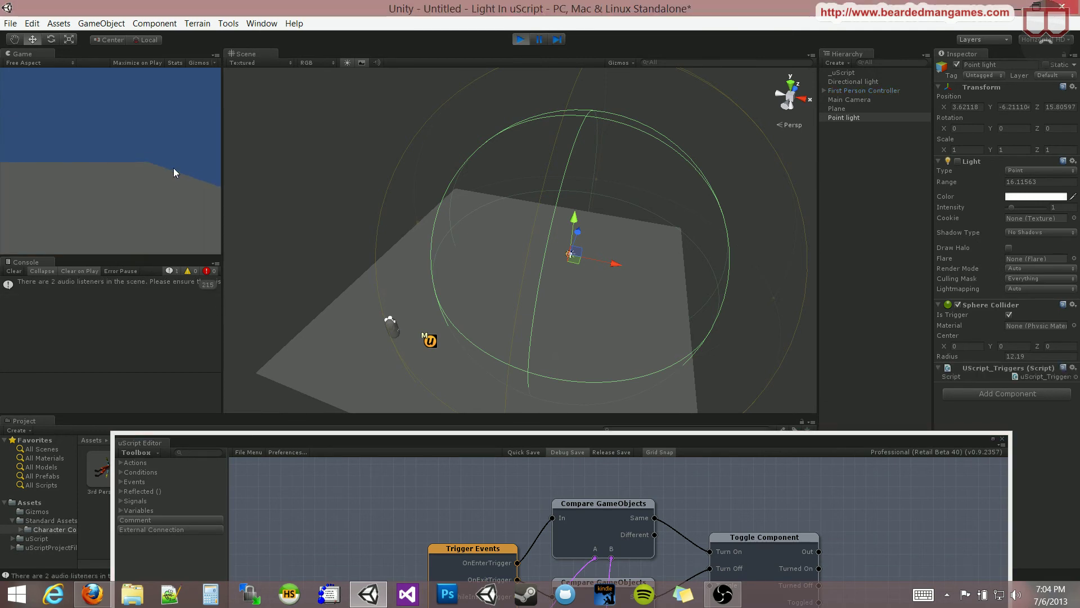
pyautogui.press('w')
pyautogui.press('w')
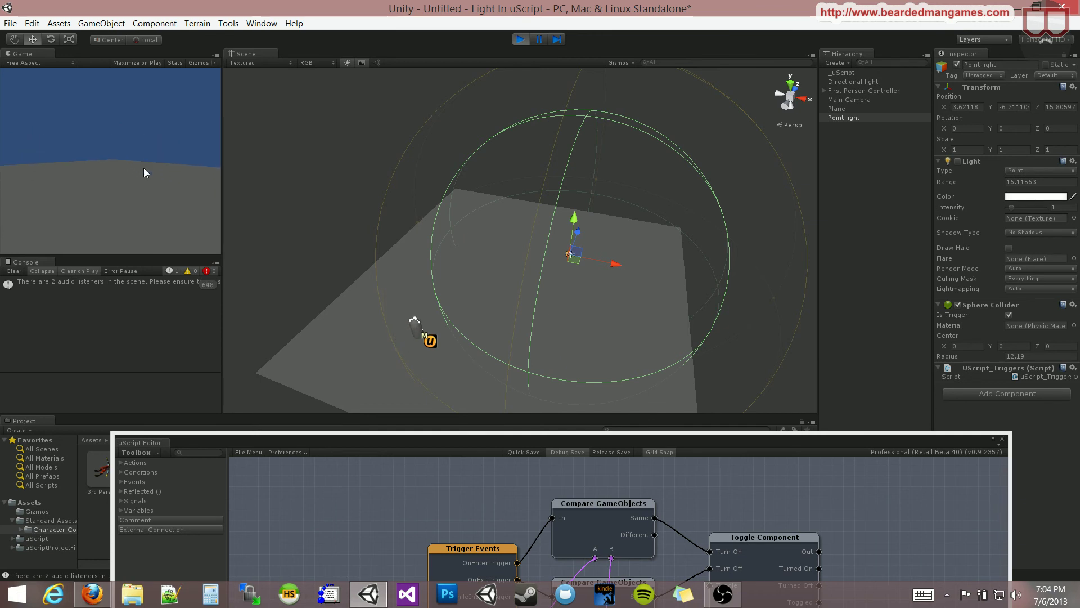
pyautogui.press('w')
pyautogui.press('s')
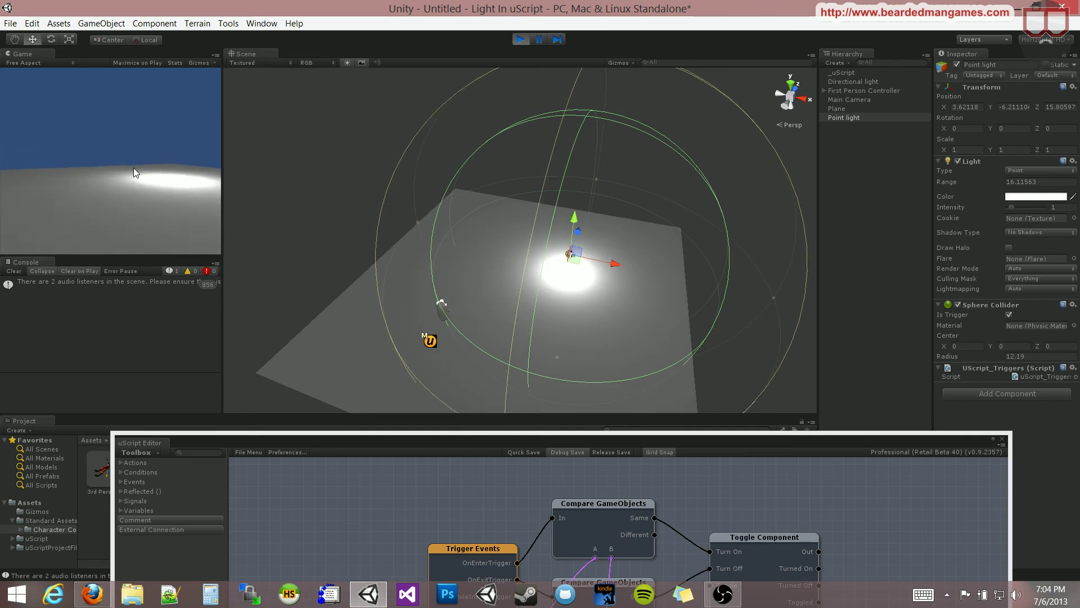
pyautogui.press('w')
pyautogui.press('s')
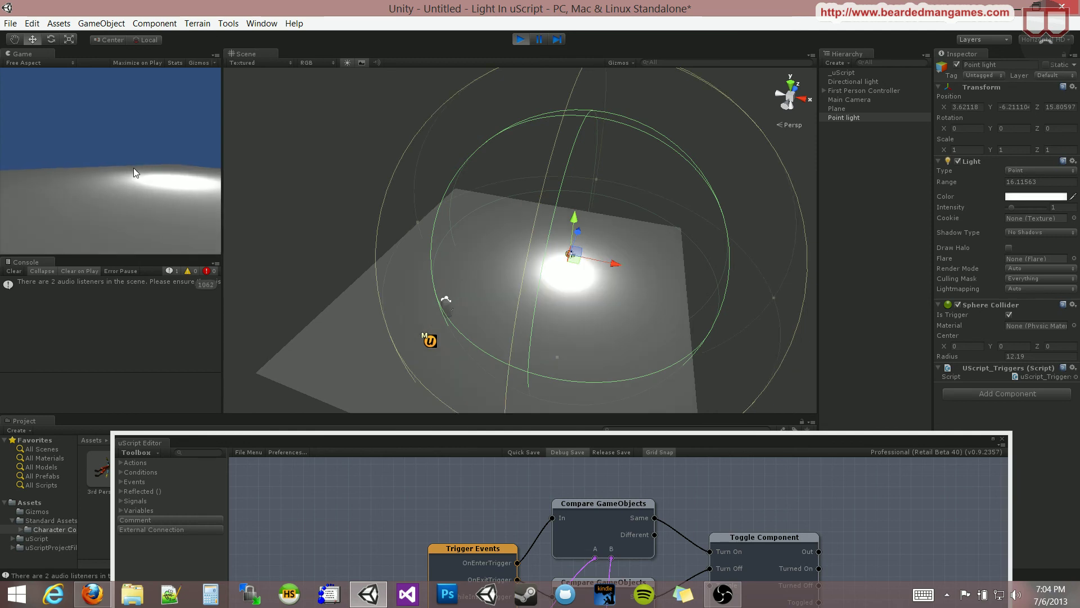
pyautogui.press('w')
pyautogui.press('s')
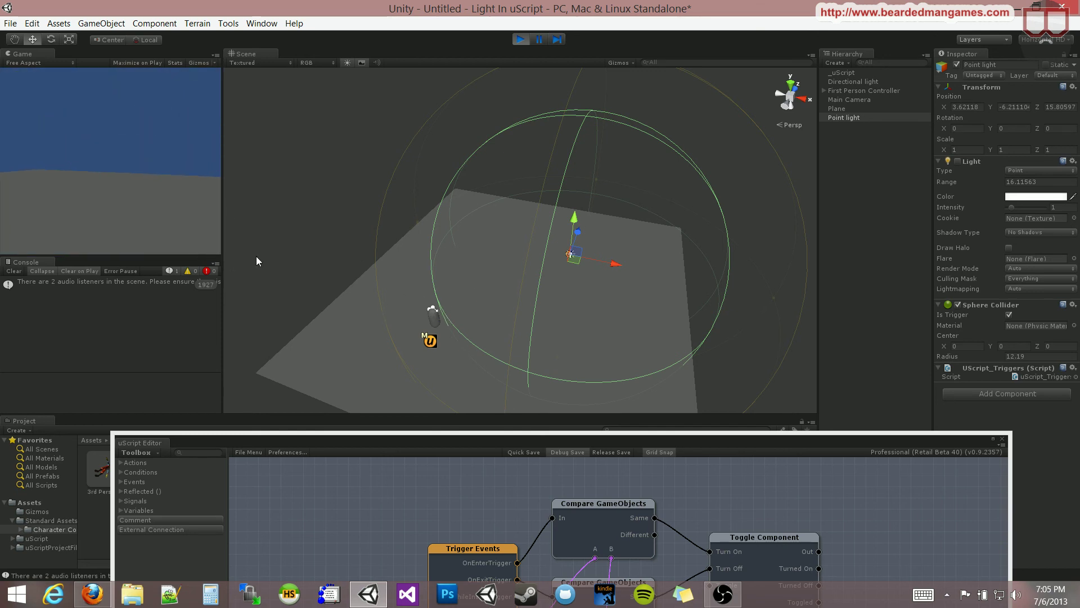
# Step repeatedly across the trigger's edge so the point light switches on and off
pyautogui.press('w')
pyautogui.press('s')
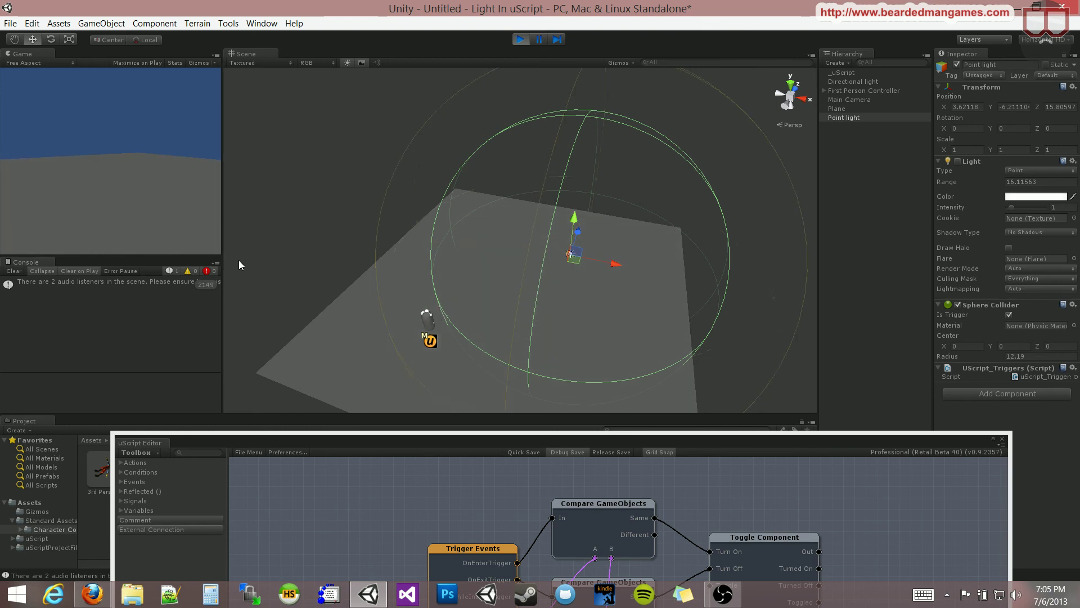
pyautogui.press('w')
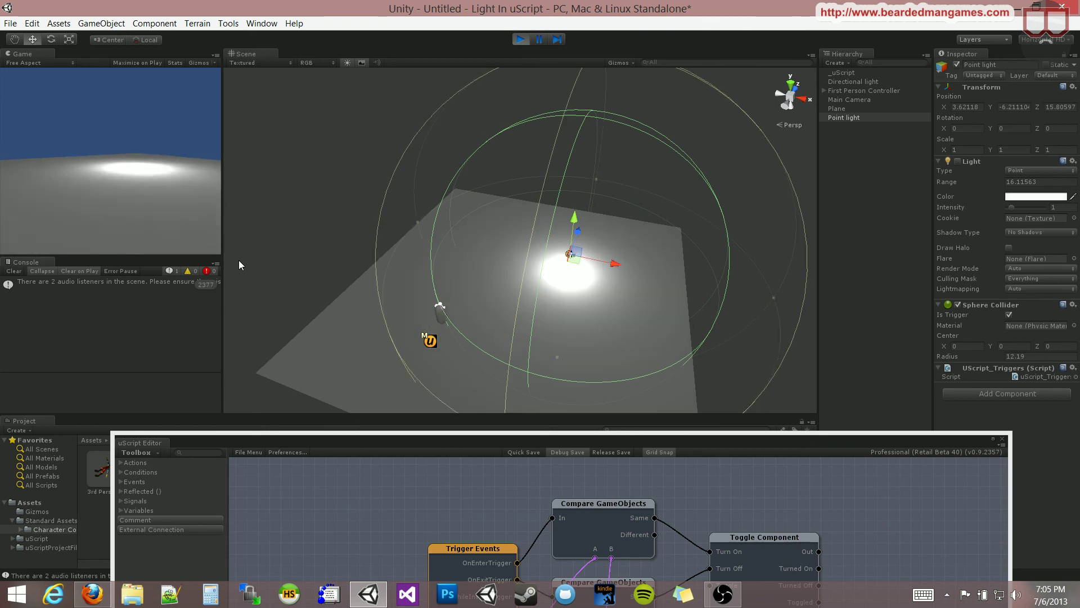
pyautogui.press('s')
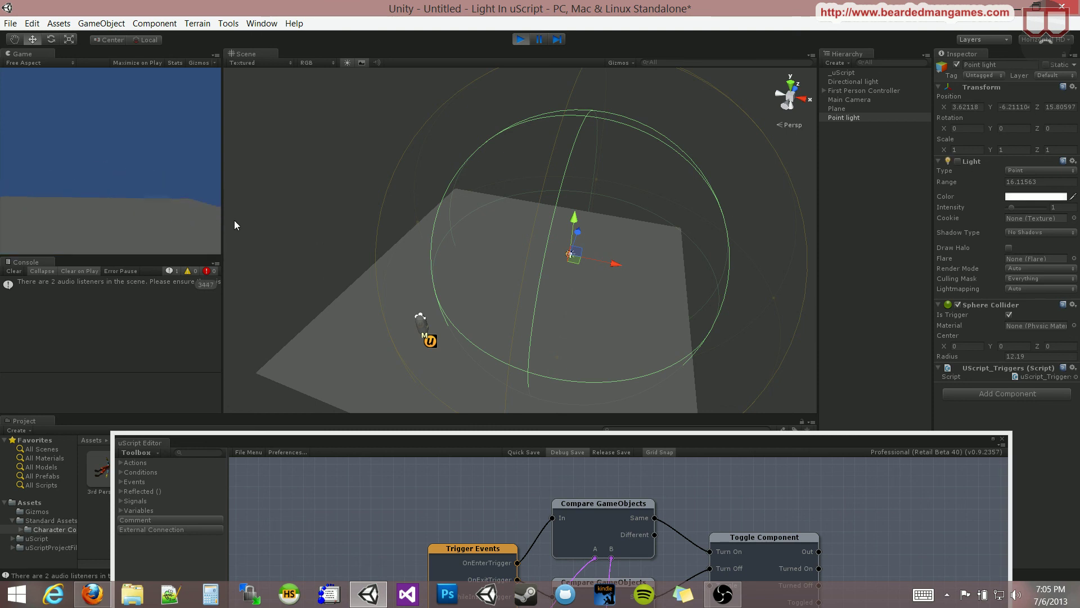
pyautogui.press('w')
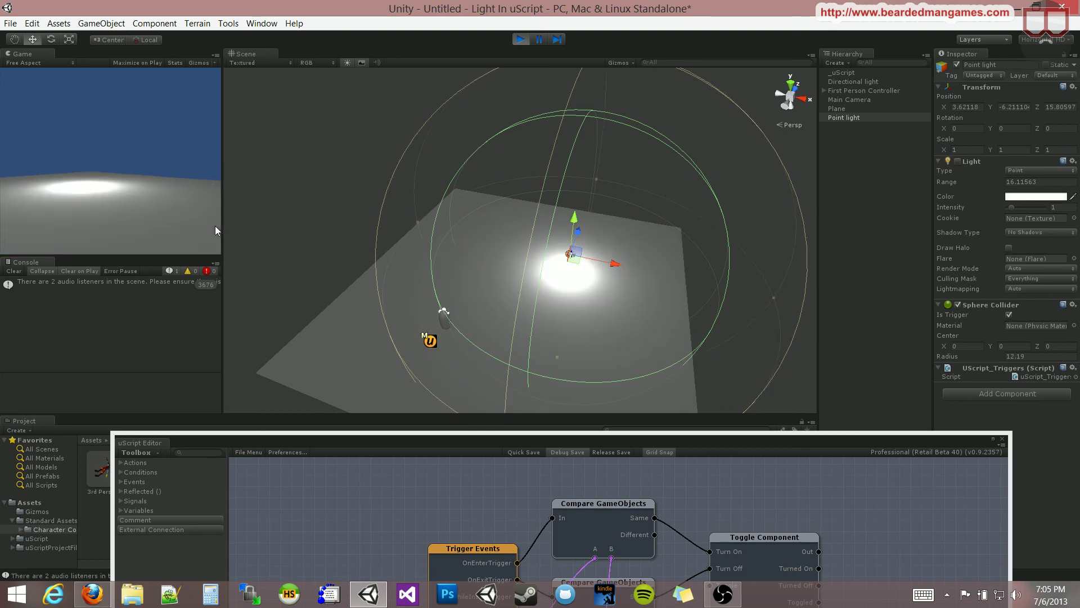
pyautogui.press('s')
pyautogui.press('w')
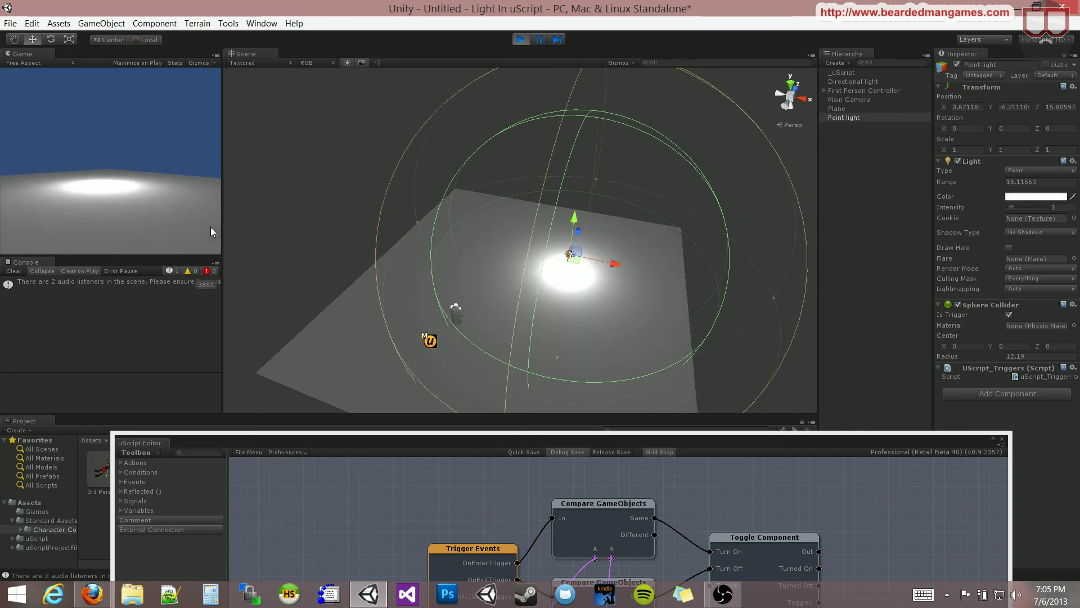
pyautogui.press('s')
pyautogui.press('w')
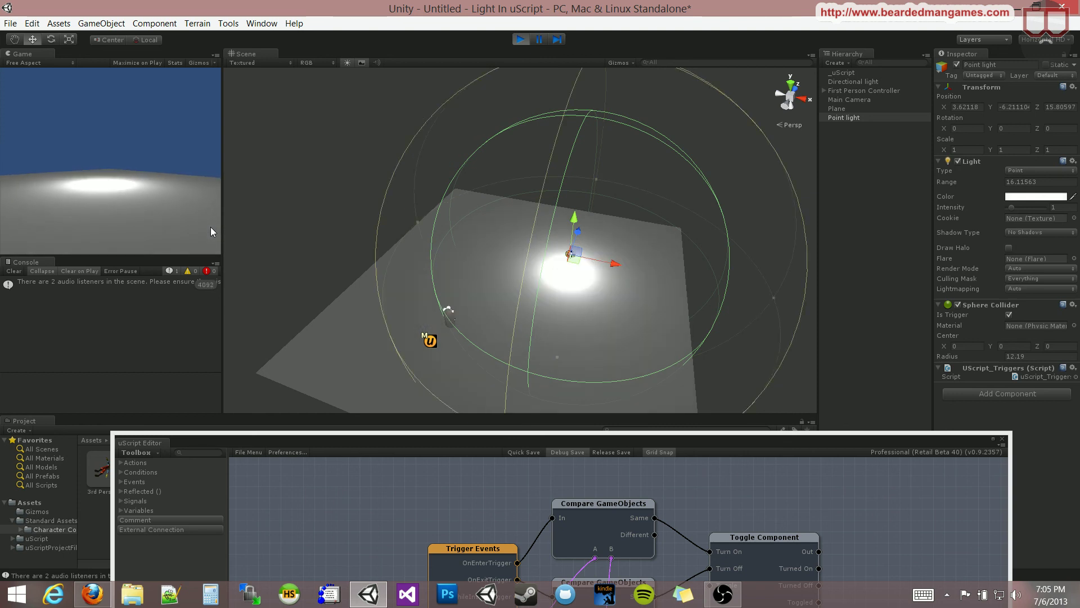
pyautogui.press('s')
# Exit Play mode and enlarge the Toggle_Light graph editor to fill the screen
pyautogui.click(520, 39)
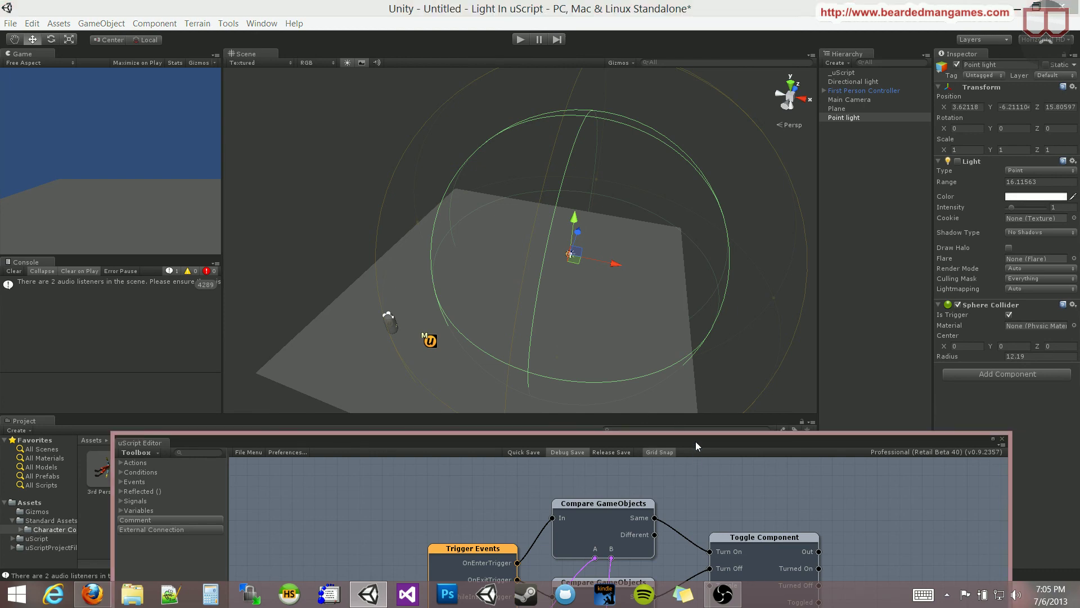
pyautogui.moveTo(696, 441); pyautogui.dragTo(662, 70)
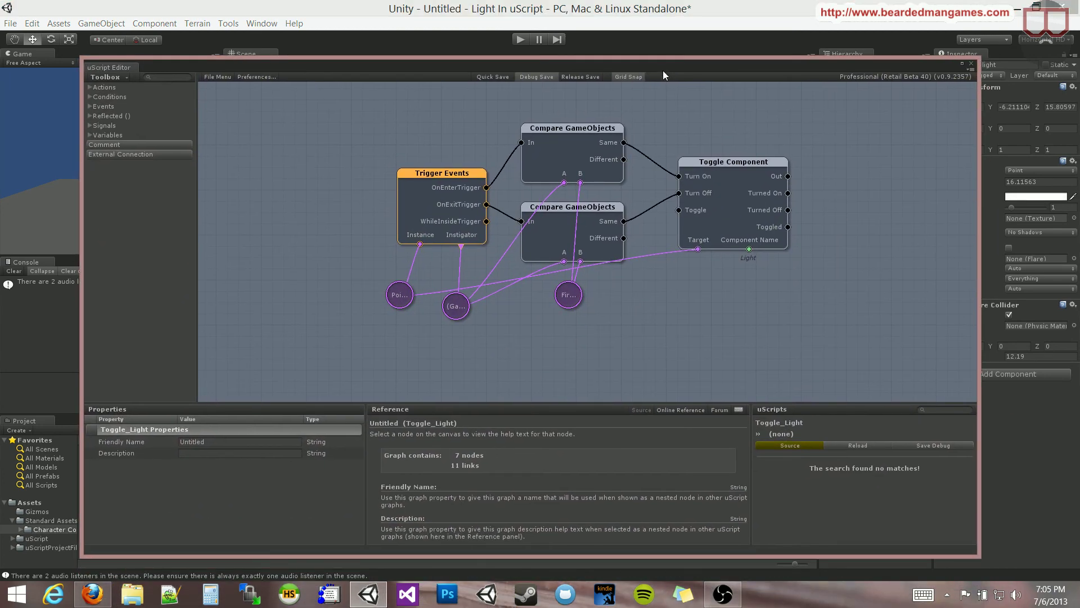